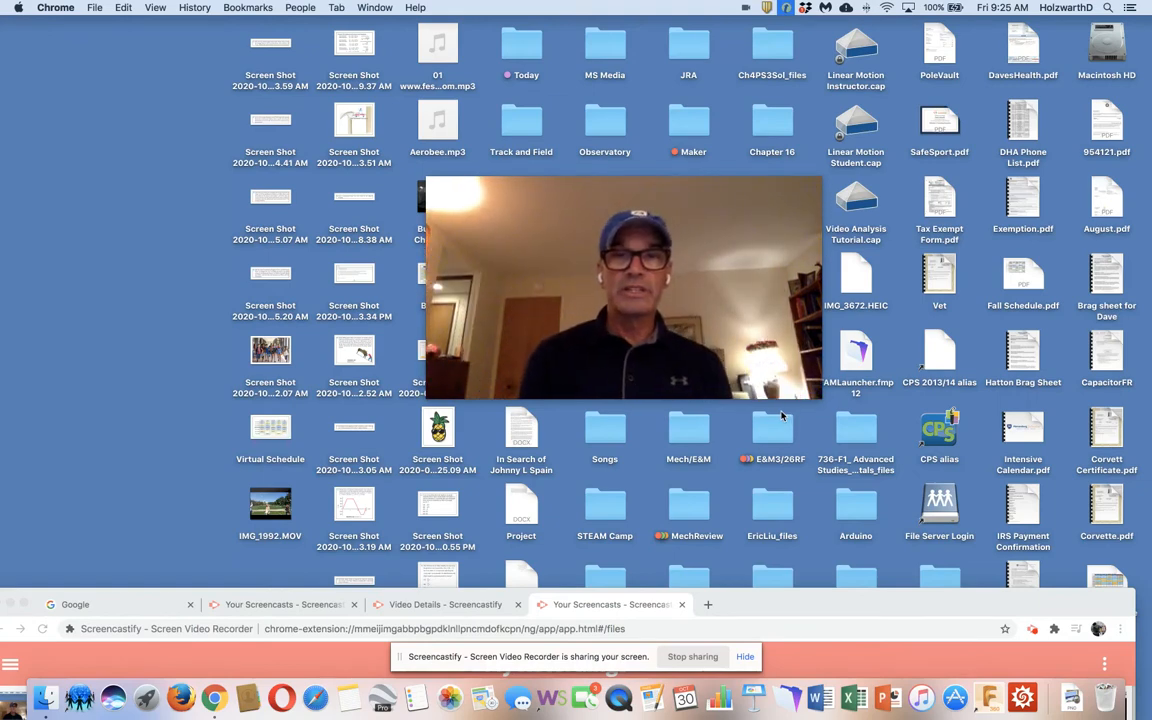
Step: Launch PASCO Capstone and move the floating webcam window clear of the start-page options
click(145, 700)
click(585, 334)
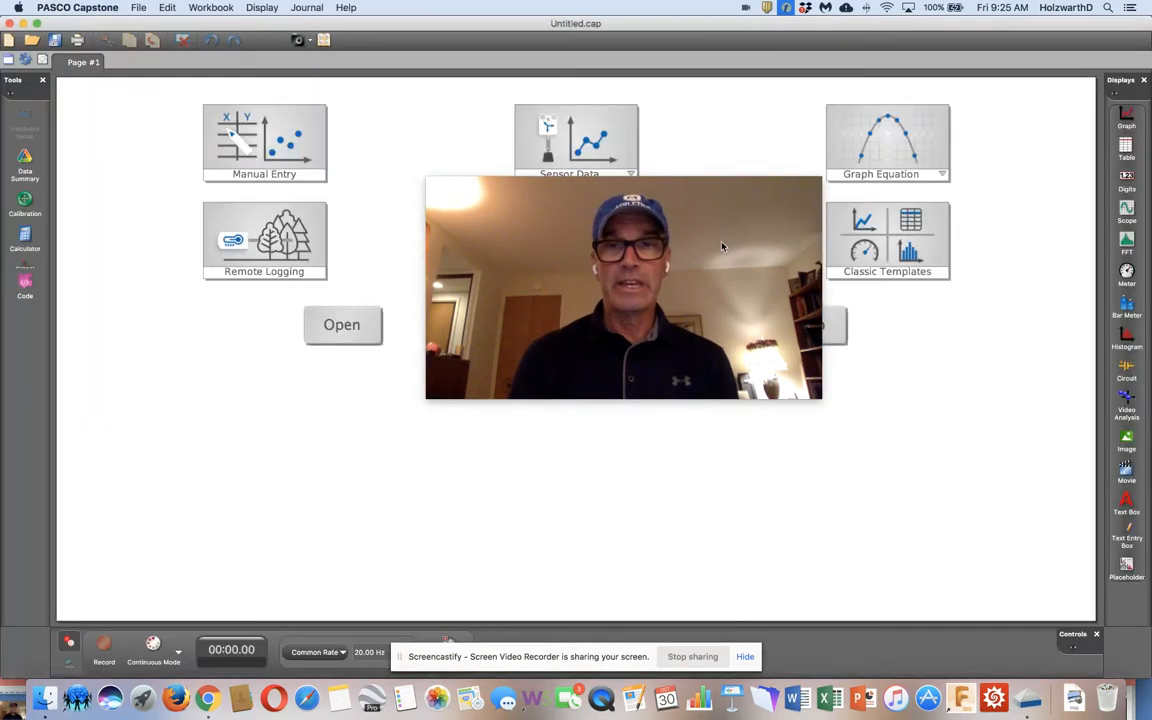
drag(722, 246, 396, 447)
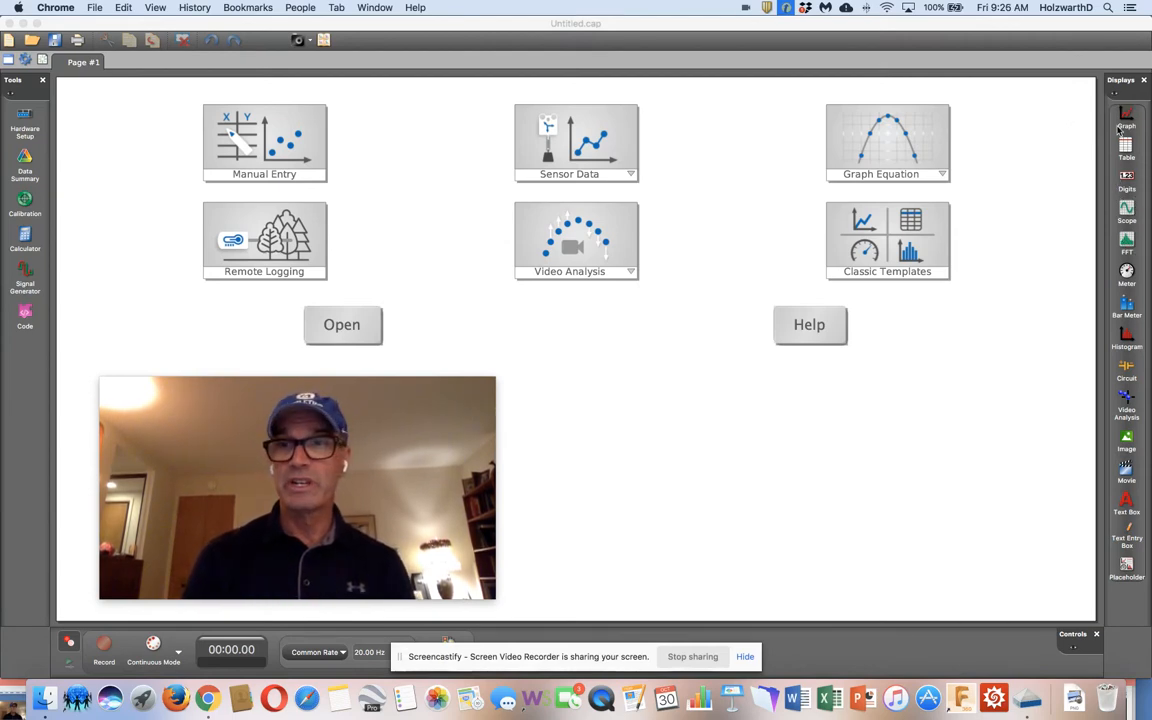
Step: Add a Video Analysis display to the page and open the Desktop movie file IMG_1992.MOV in it
double_click(1126, 401)
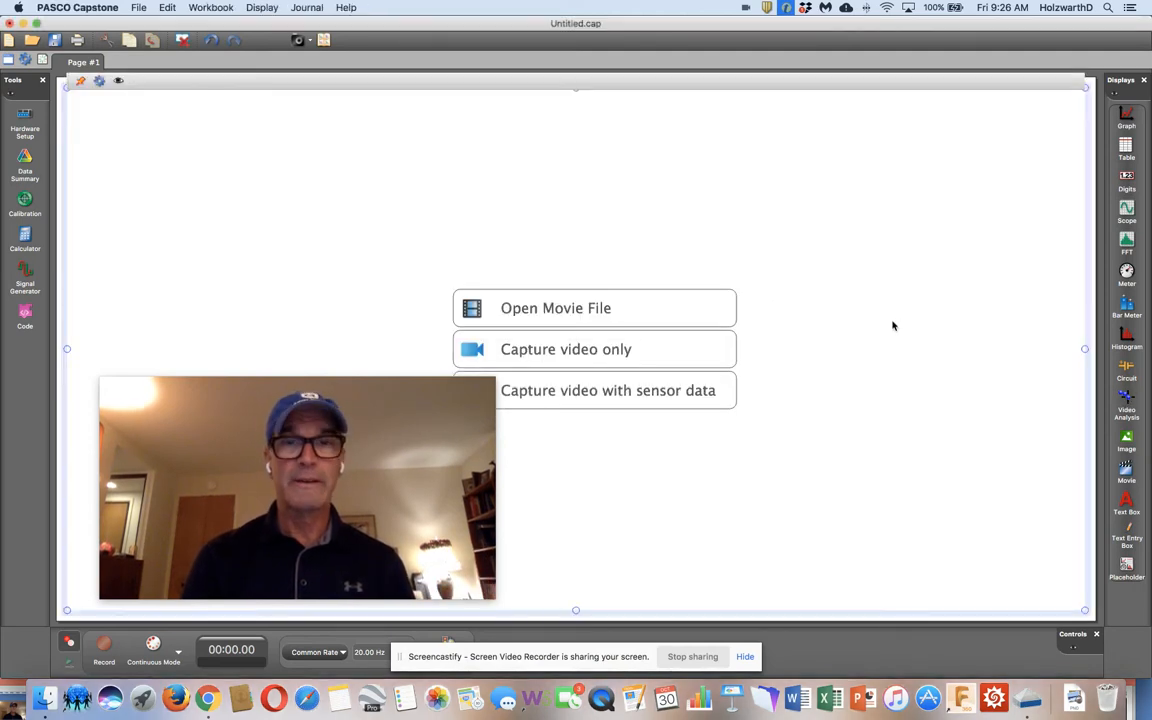
click(585, 311)
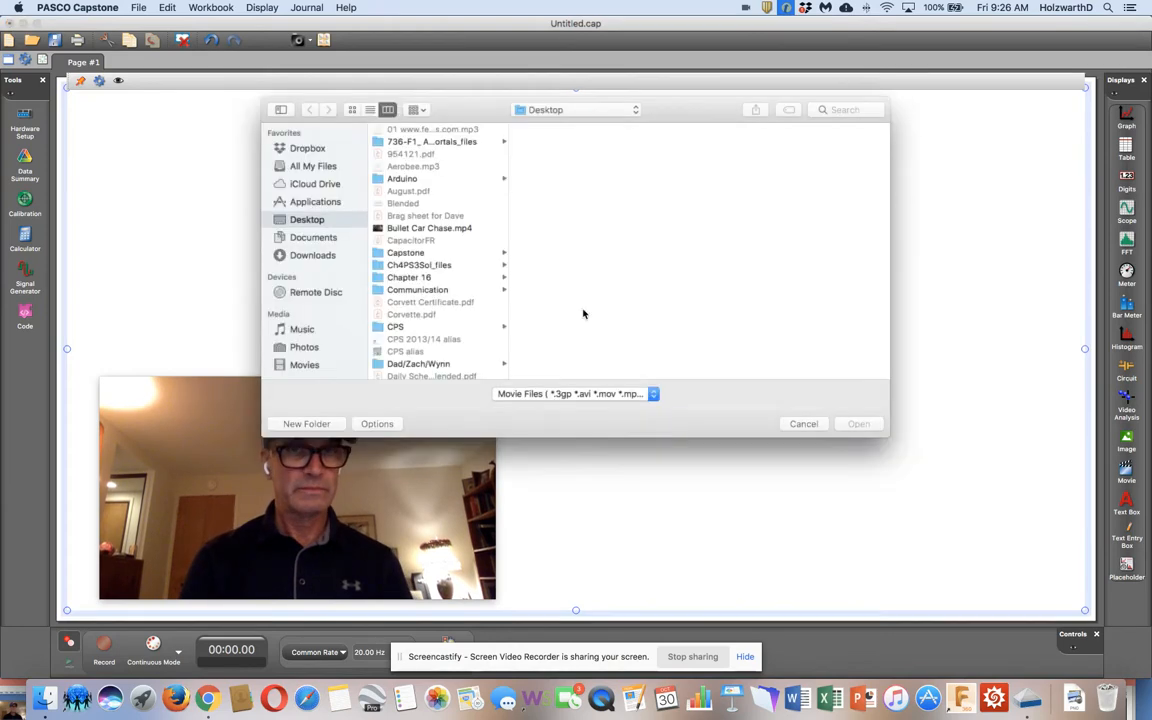
scroll(435, 242, down, 5)
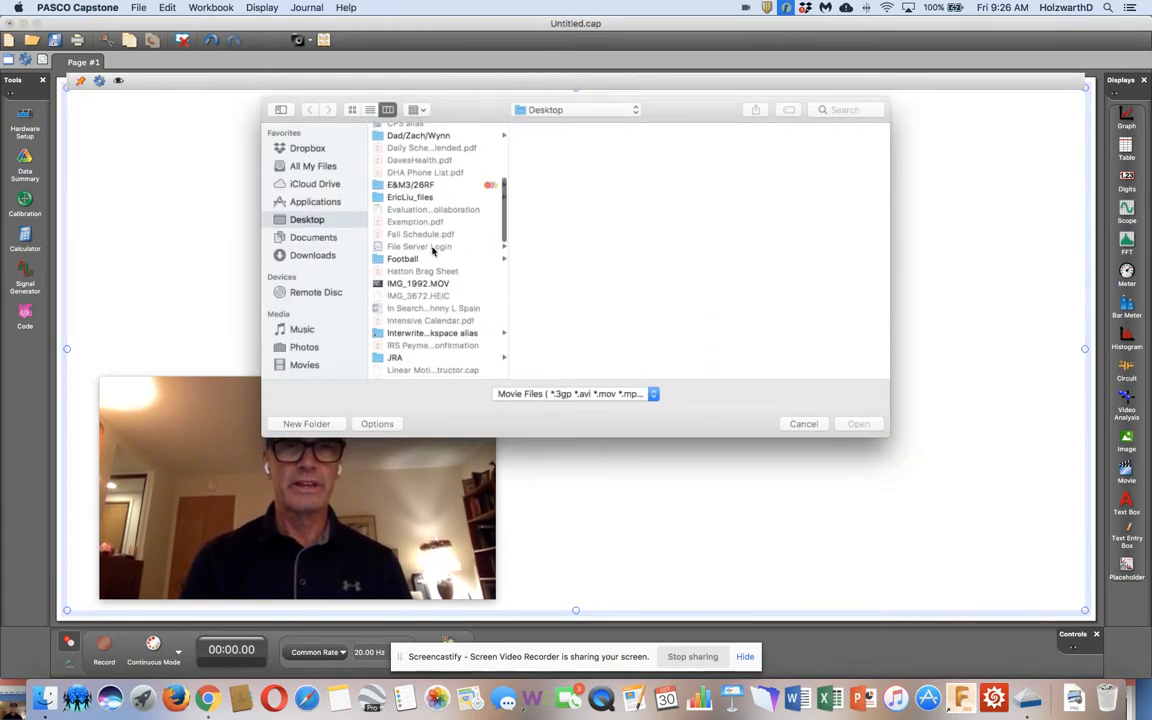
click(427, 284)
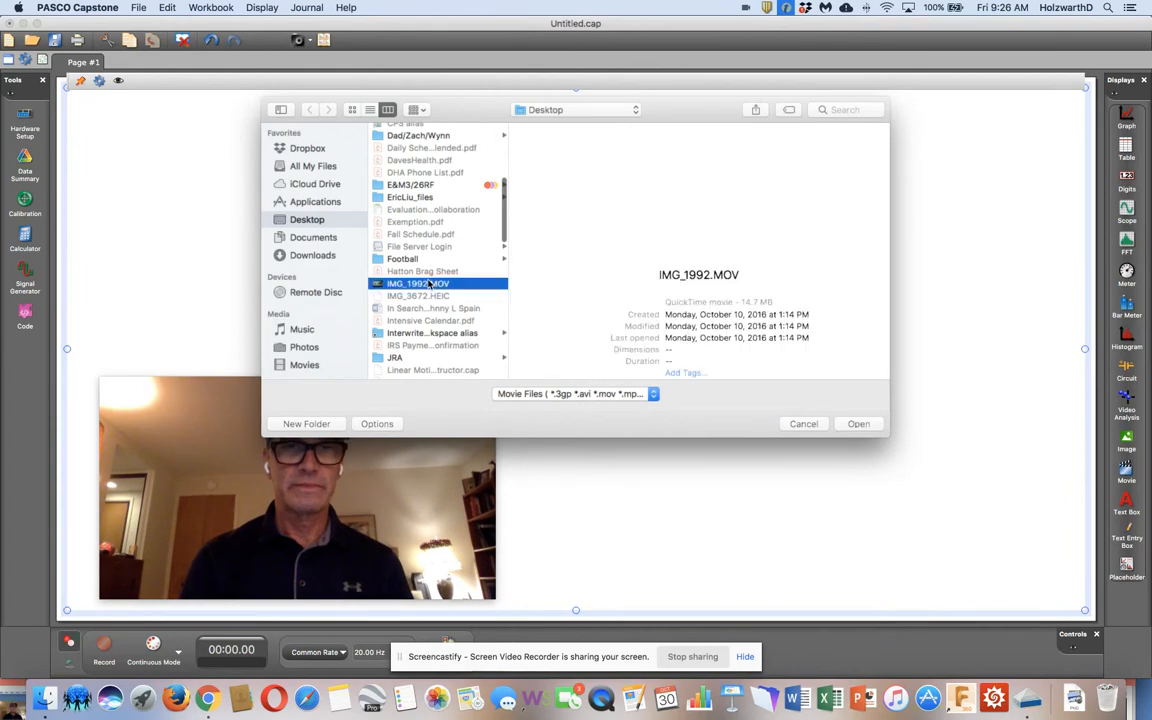
click(858, 424)
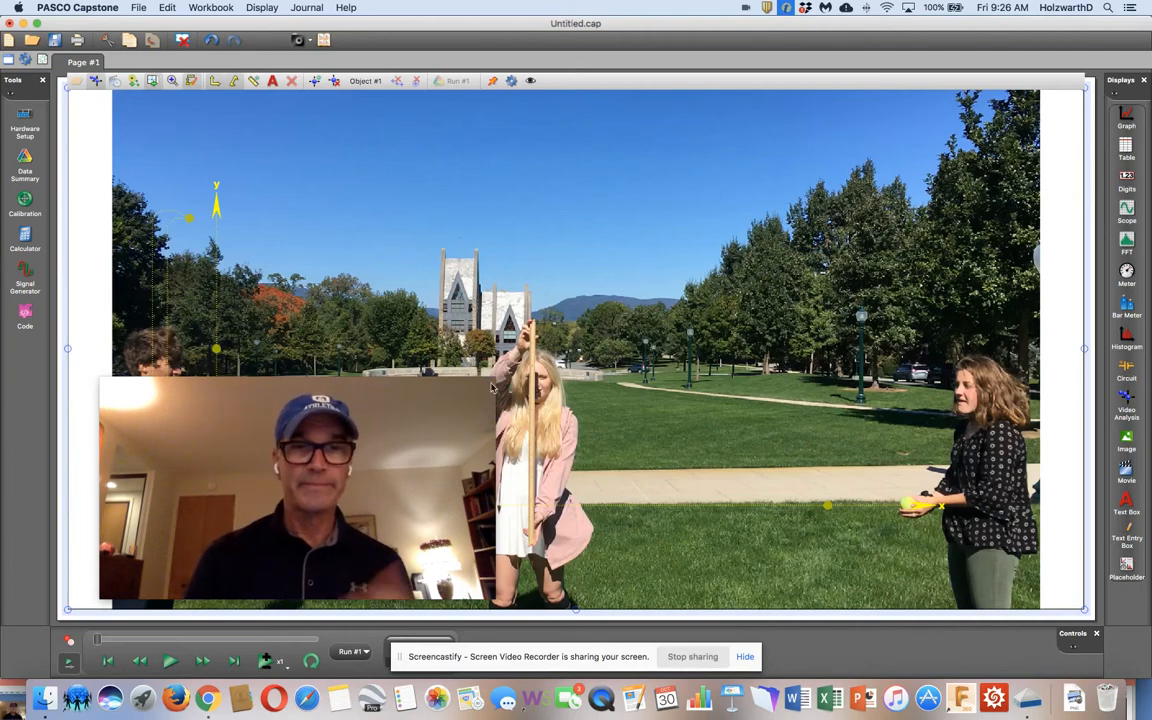
Step: Shrink the floating webcam window and move it over the sky and trees above the ball thrower
click(428, 383)
mouse_move(490, 592)
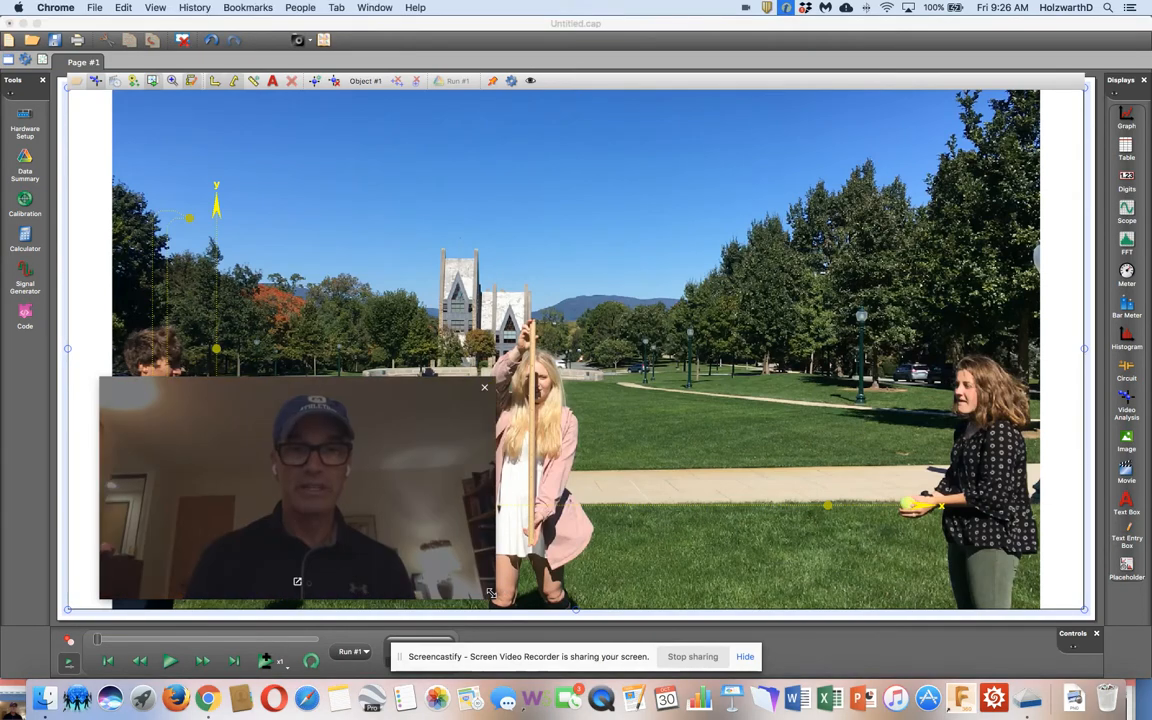
drag(480, 583, 1027, 193)
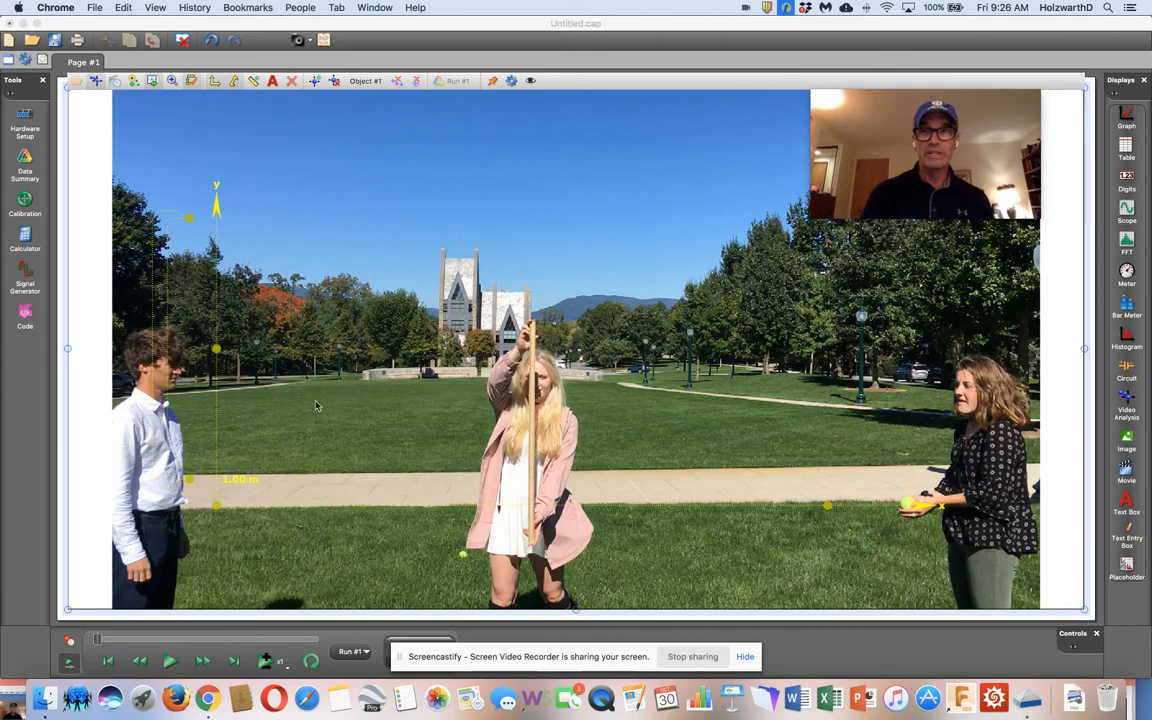
Step: Place the coordinate origin beside the boy, level with the metre stick's lower end, and align the 1.00 m calibration tool with the stick's two ends
drag(216, 507, 238, 550)
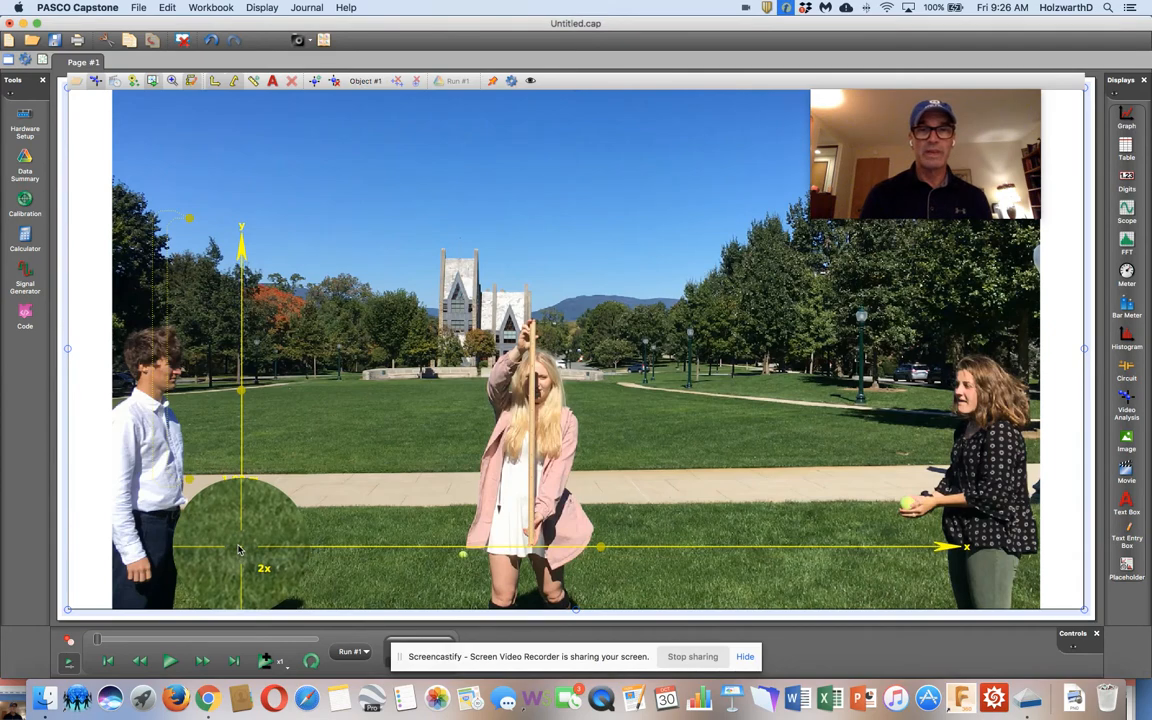
drag(238, 549, 214, 545)
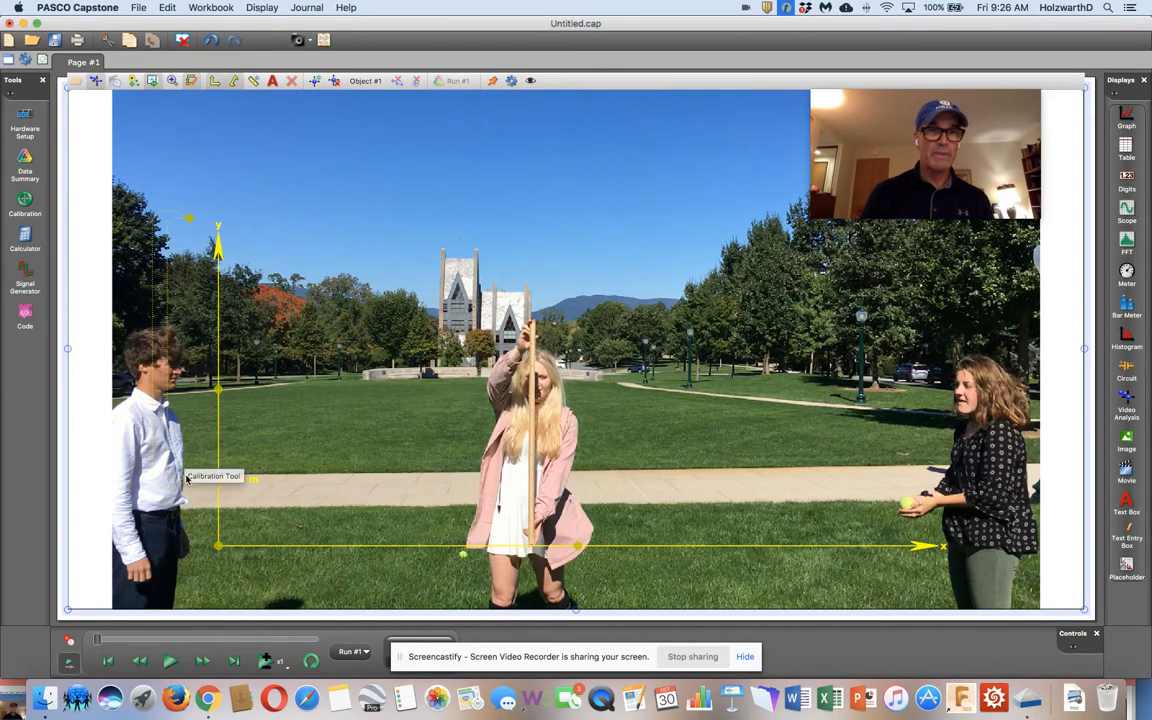
drag(186, 478, 527, 544)
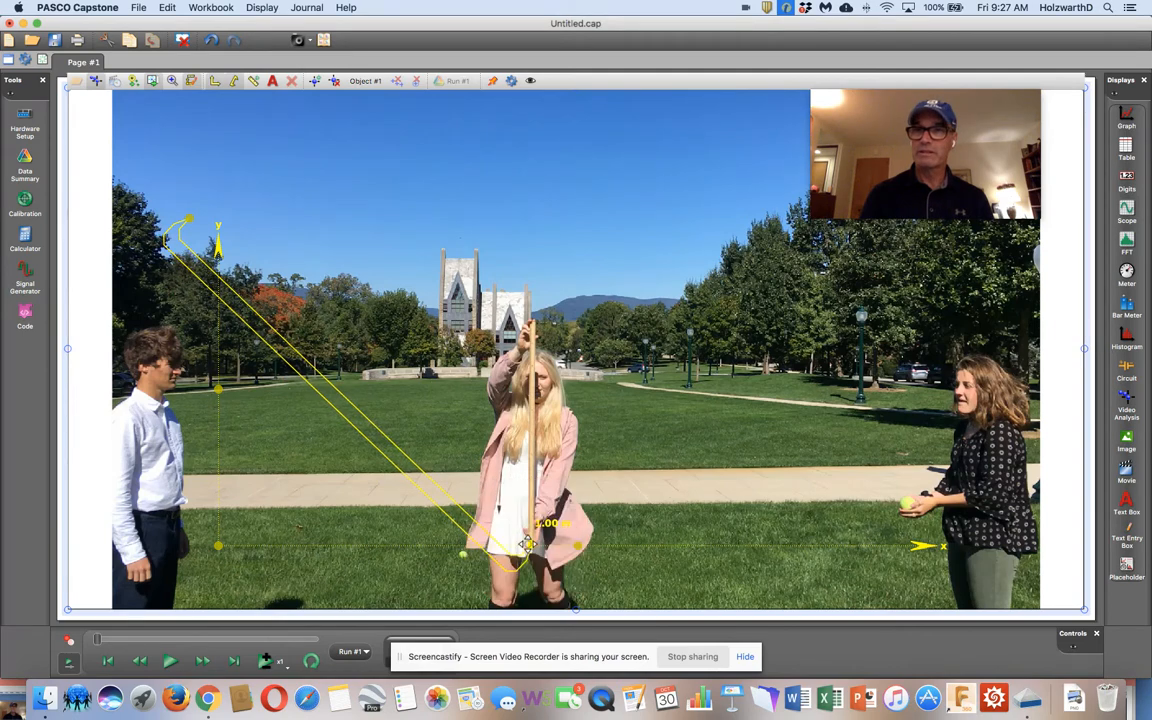
drag(184, 212, 533, 322)
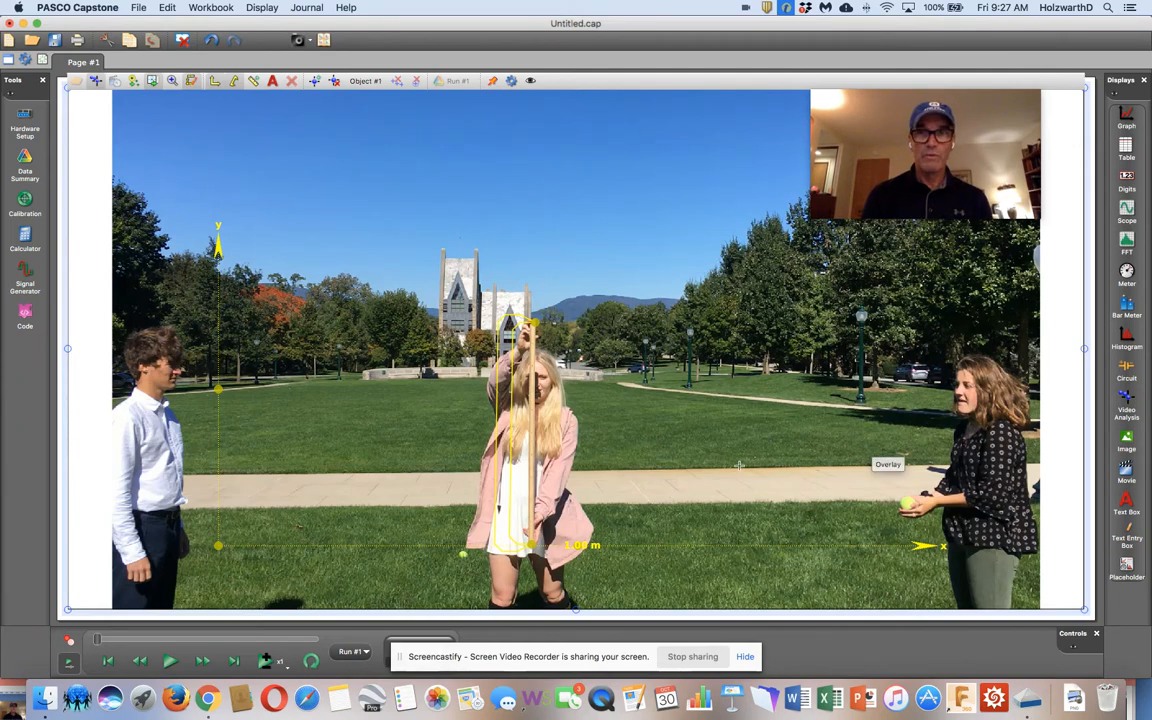
Step: Advance the video frame by frame to the moment the tennis ball leaves the thrower's hand
click(203, 662)
click(203, 662)
click(203, 662)
click(203, 662)
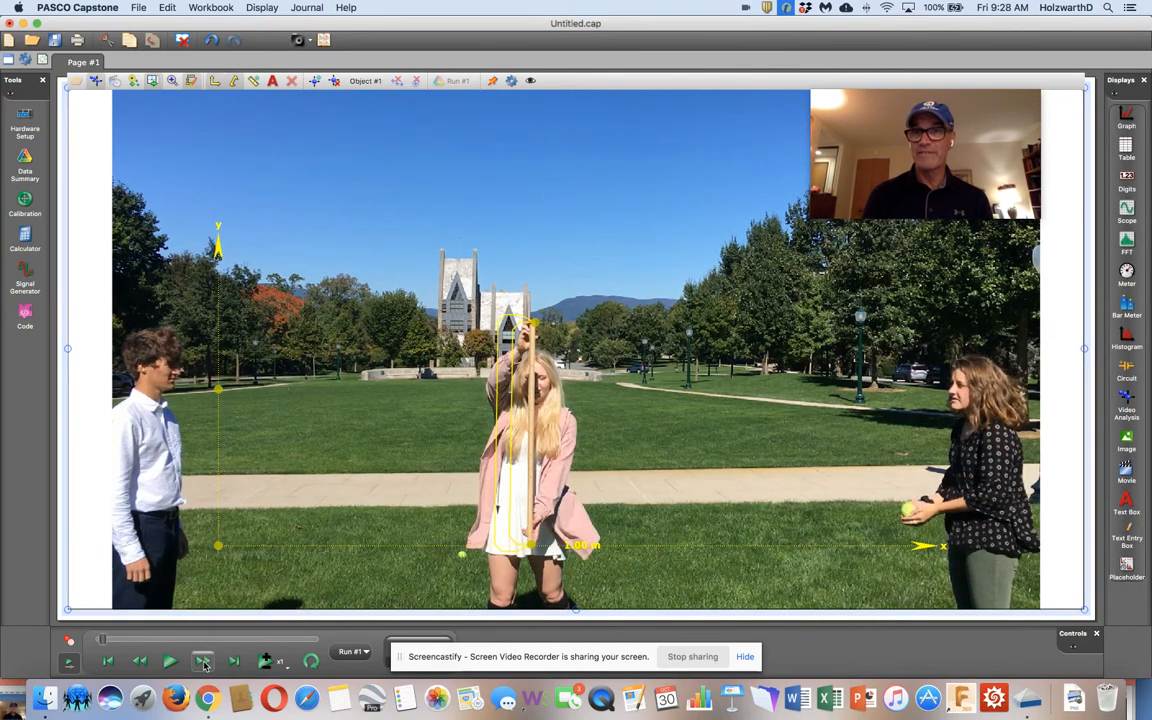
click(203, 662)
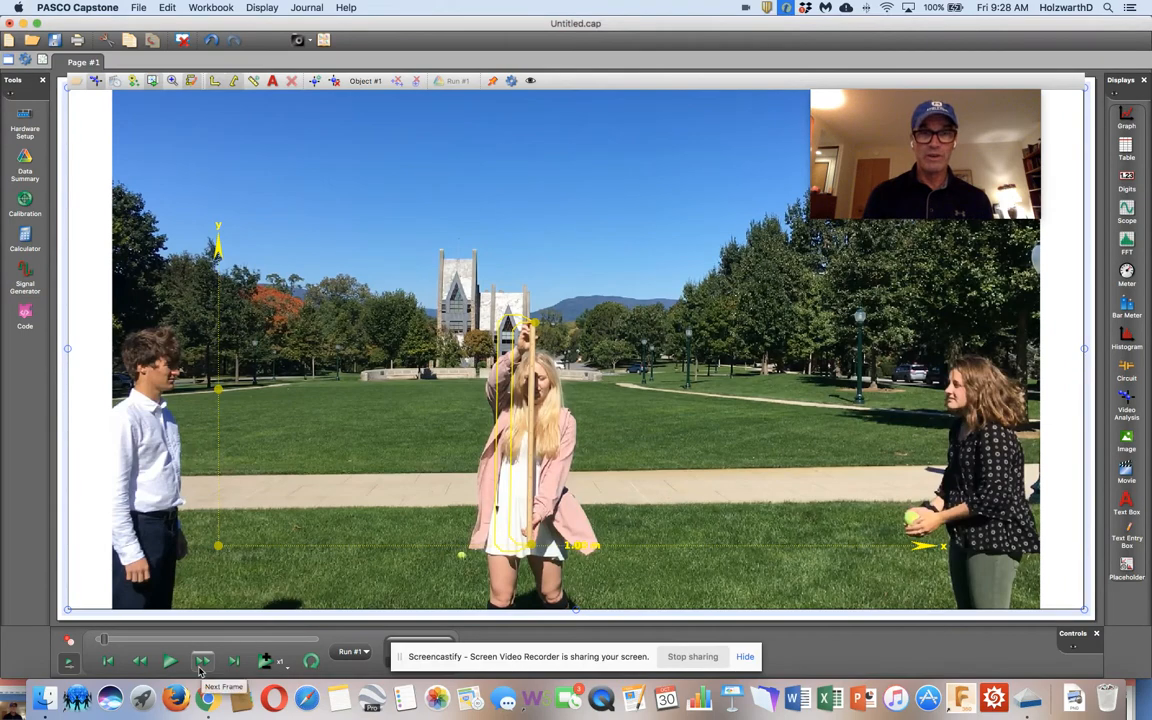
click(203, 662)
click(203, 662)
click(203, 662)
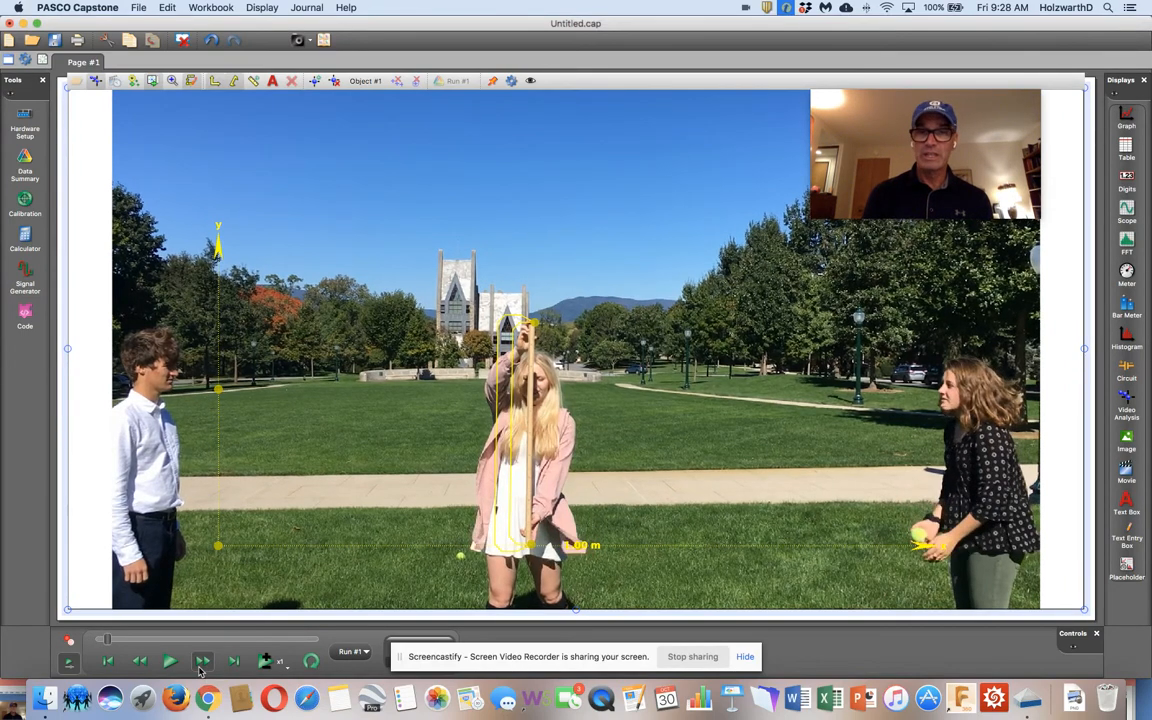
click(203, 662)
click(203, 662)
click(203, 662)
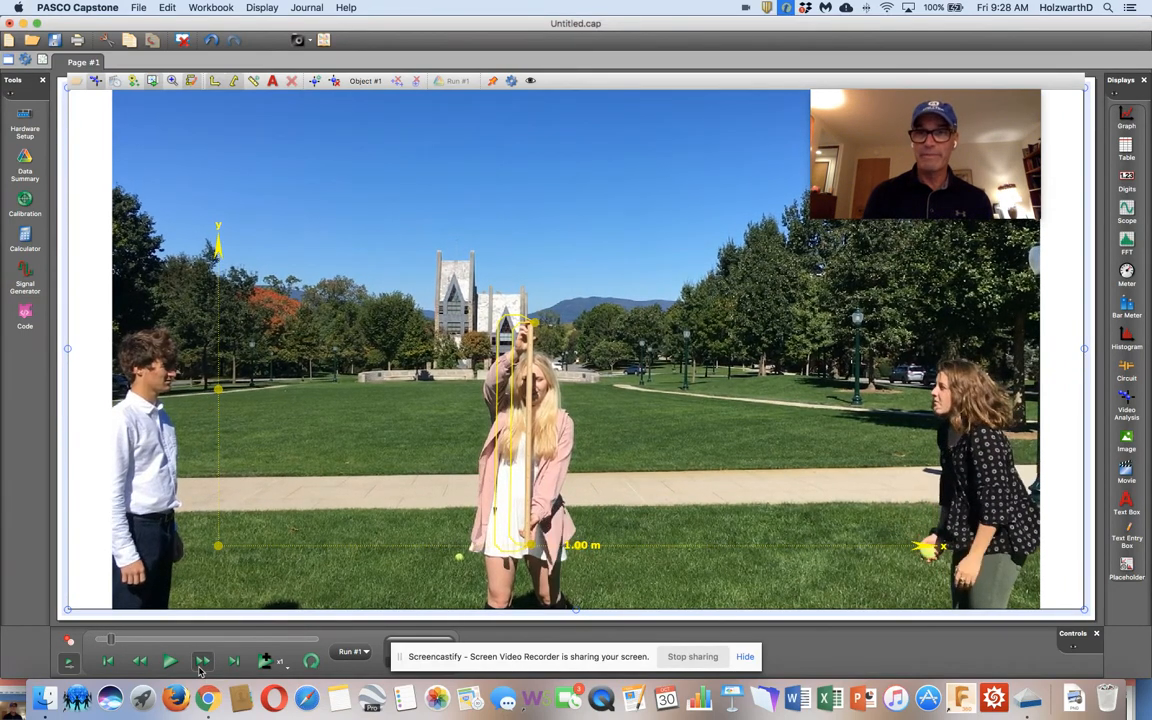
click(203, 662)
click(203, 662)
click(203, 662)
click(203, 662)
click(203, 662)
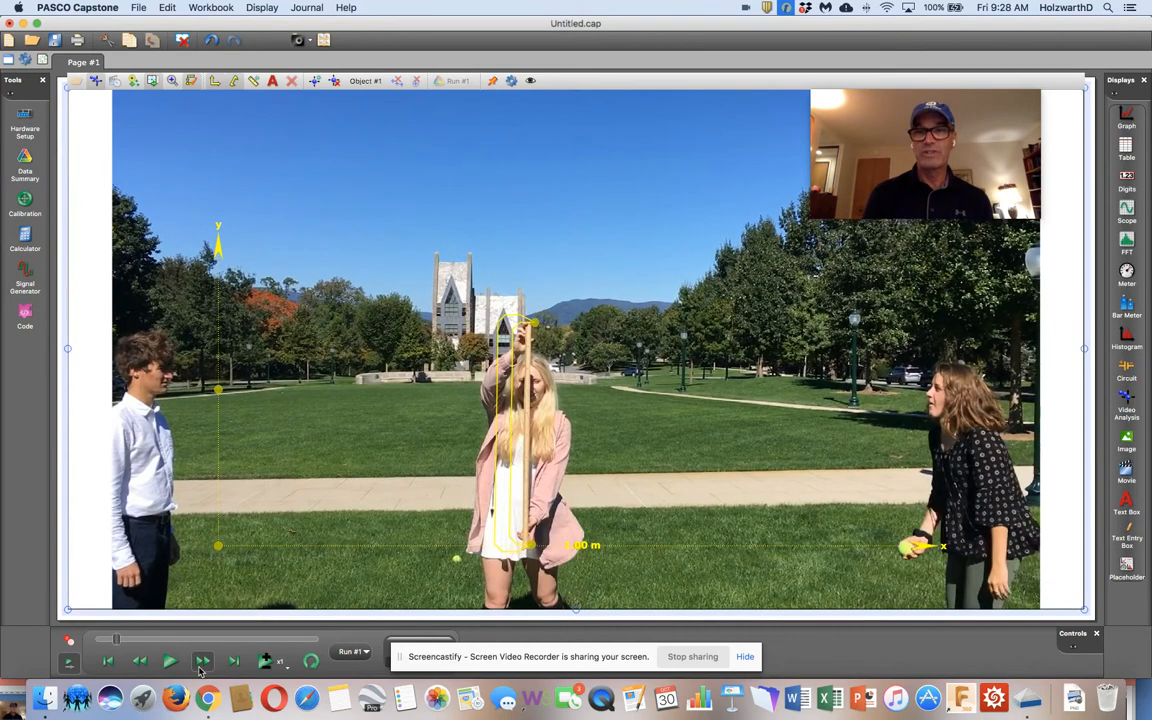
click(203, 662)
click(203, 662)
click(203, 662)
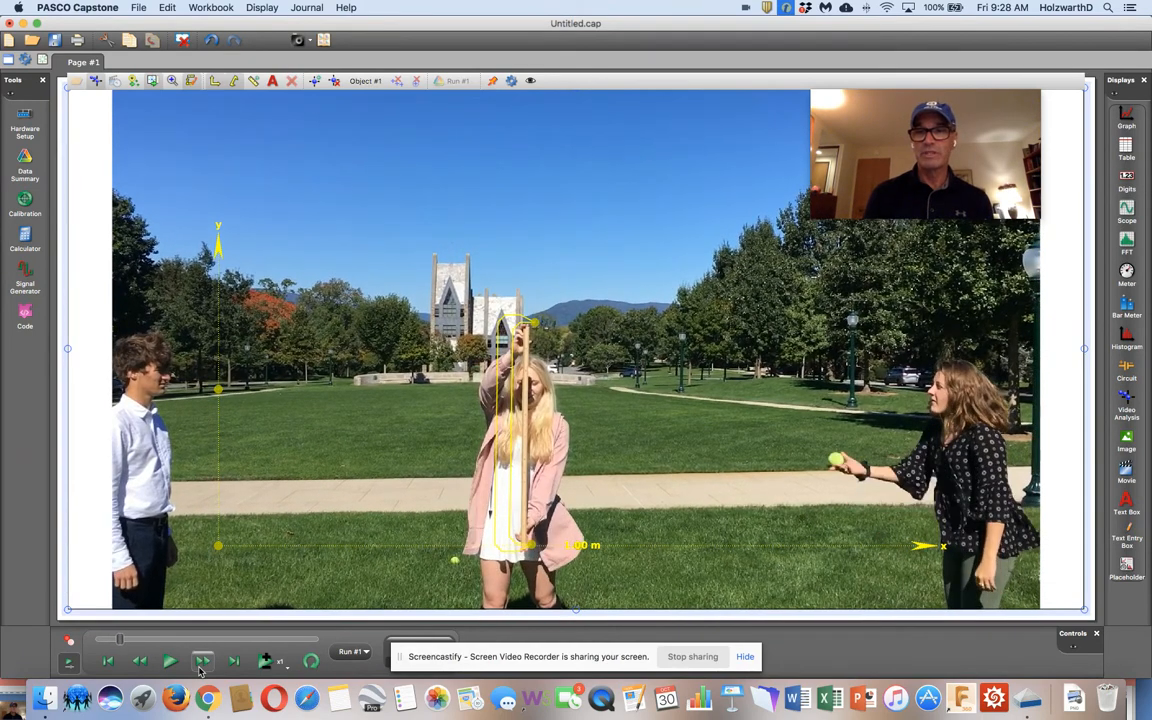
click(201, 664)
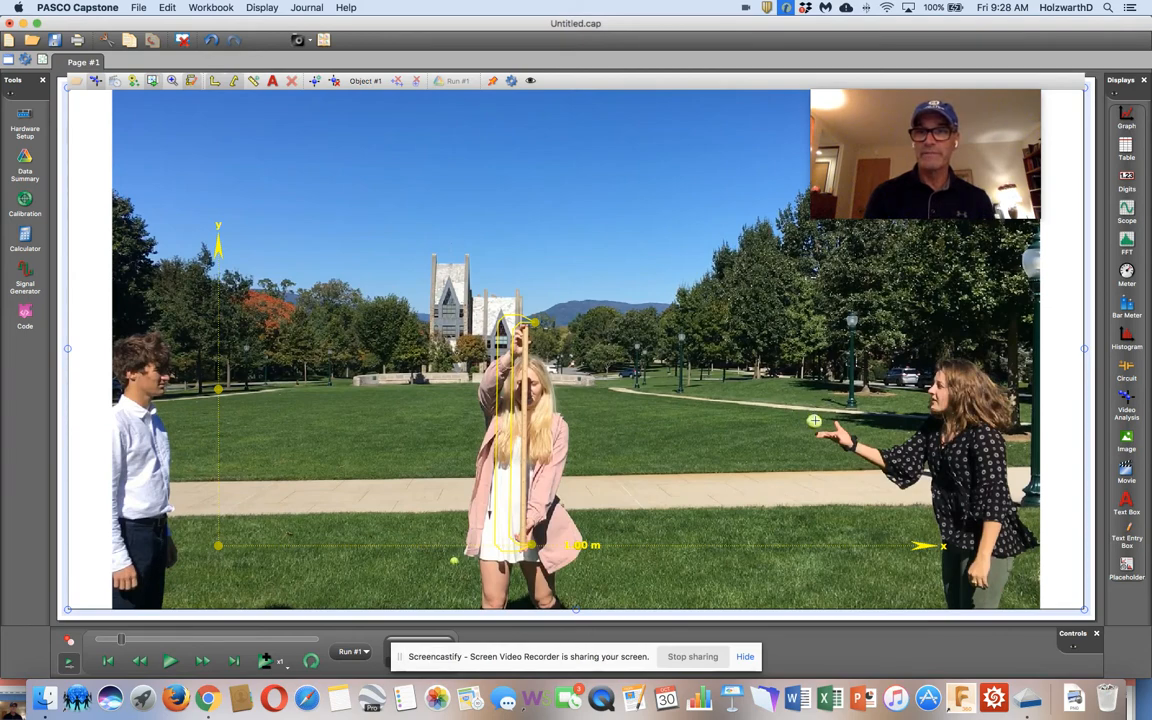
Step: Mark the tennis ball's centre in every successive video frame, from its release by the thrower until it reaches the catcher's hands
click(814, 421)
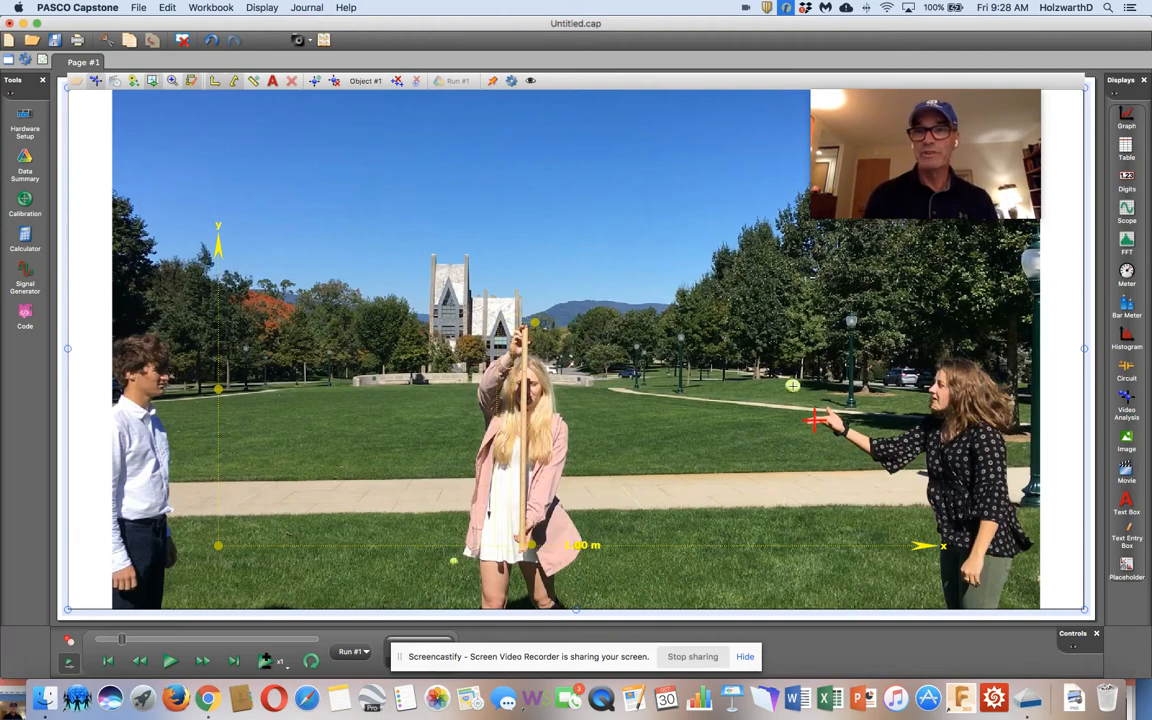
click(792, 385)
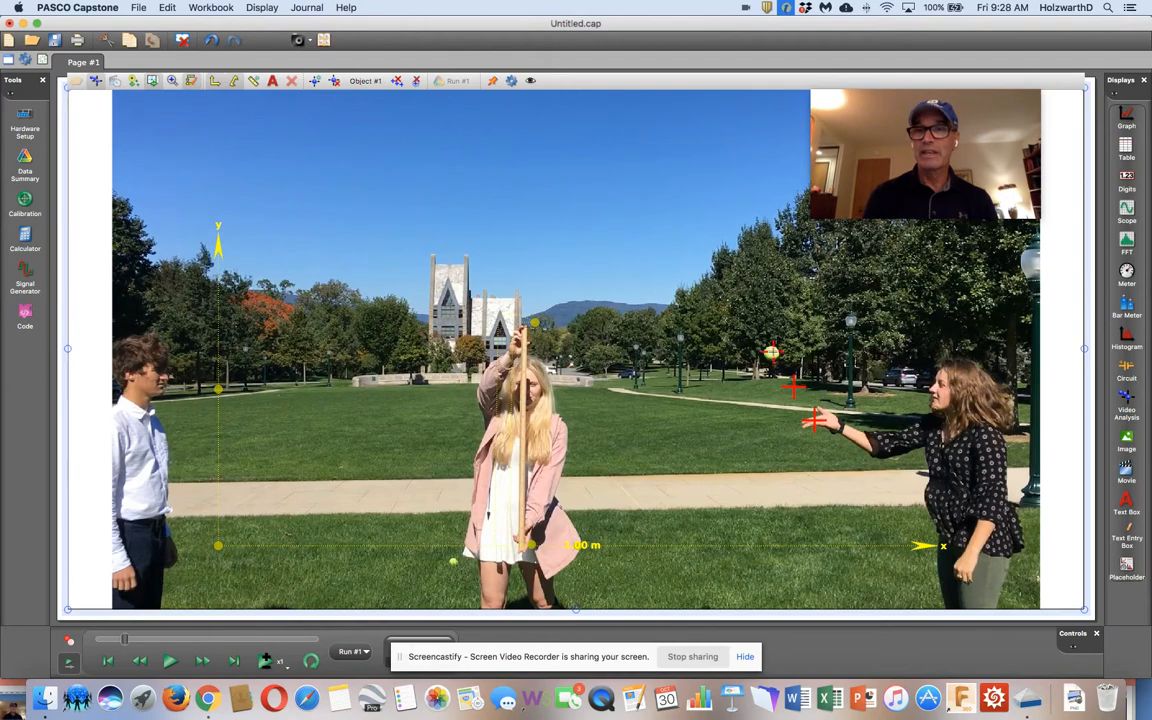
click(772, 352)
click(752, 322)
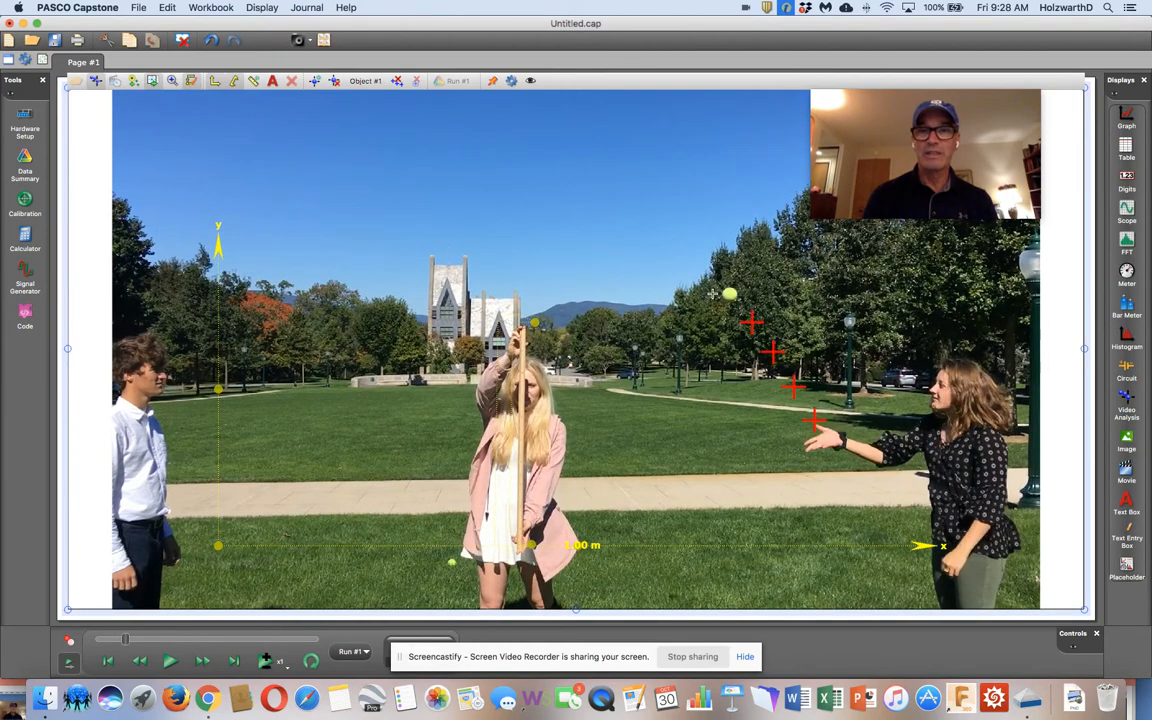
click(730, 294)
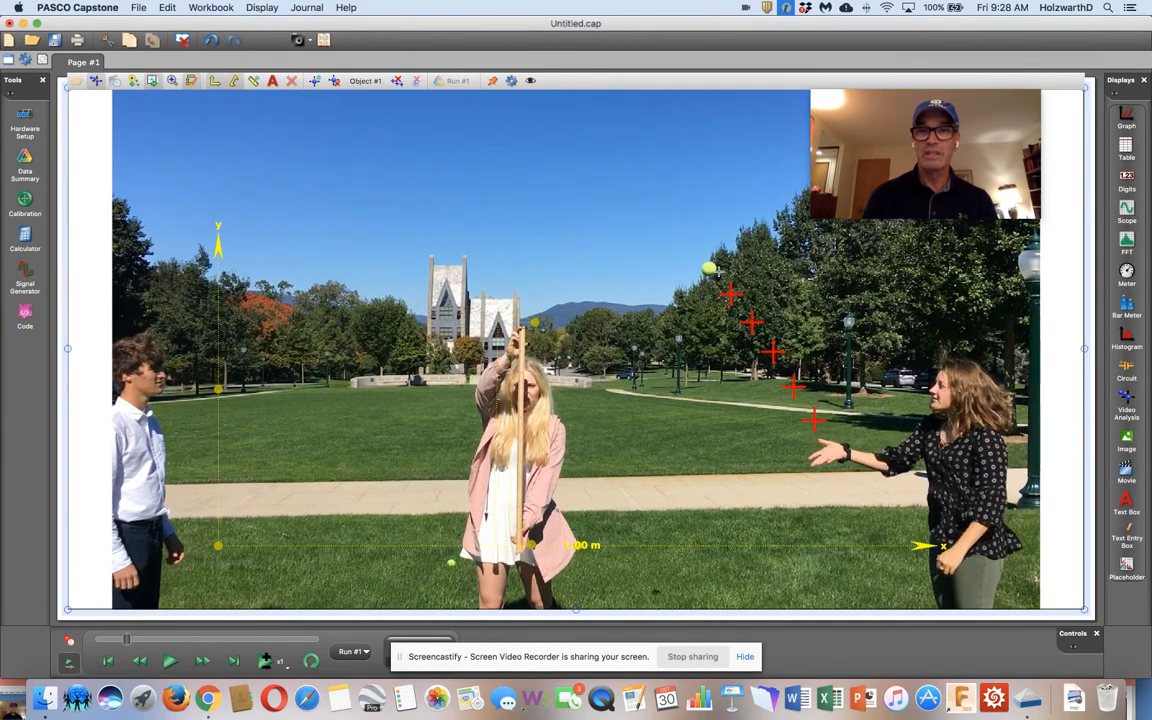
click(709, 268)
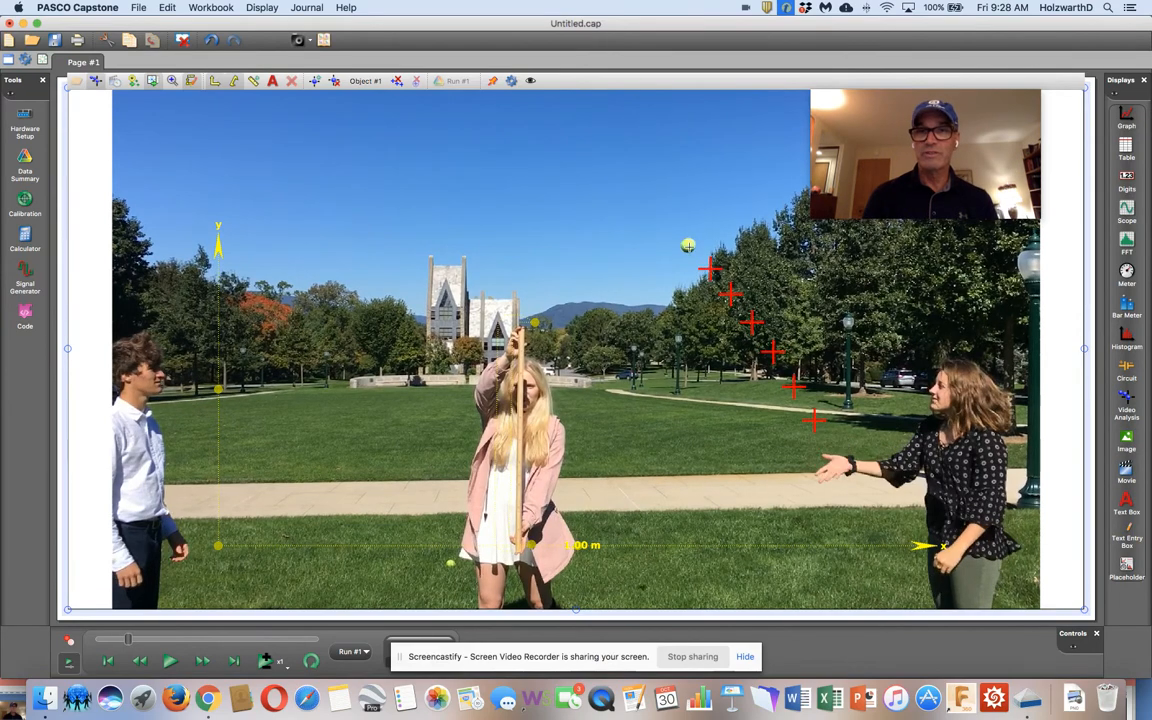
click(689, 244)
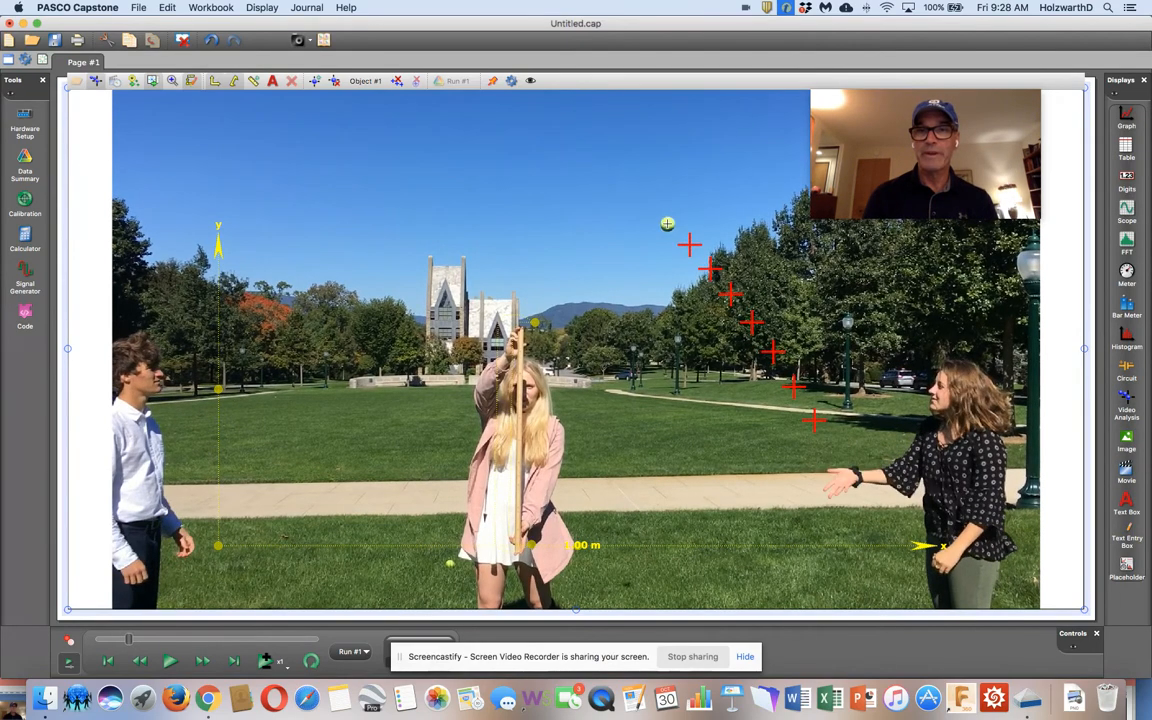
click(668, 224)
click(647, 206)
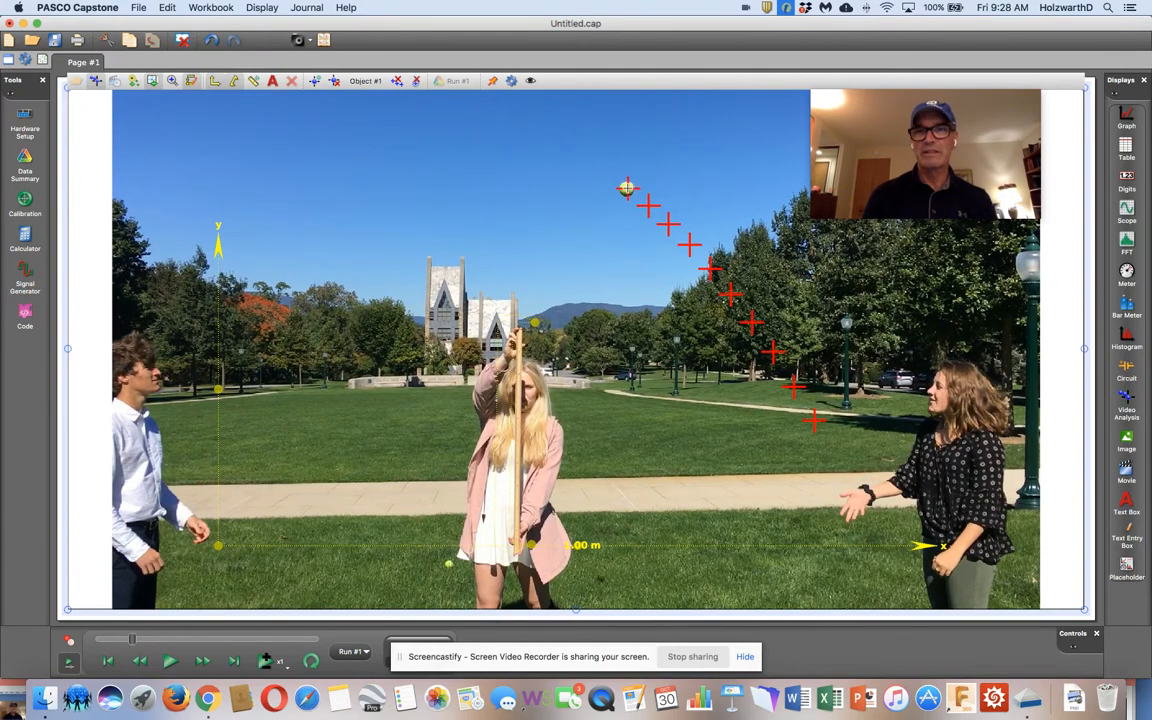
click(626, 188)
click(605, 175)
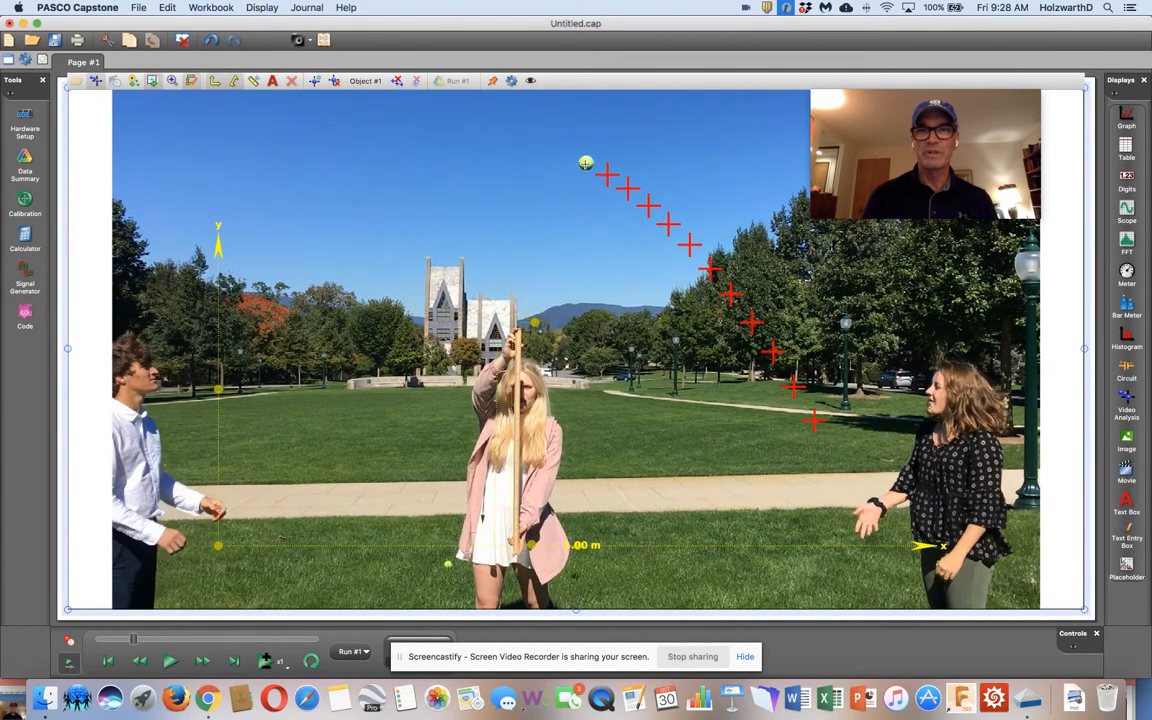
click(585, 163)
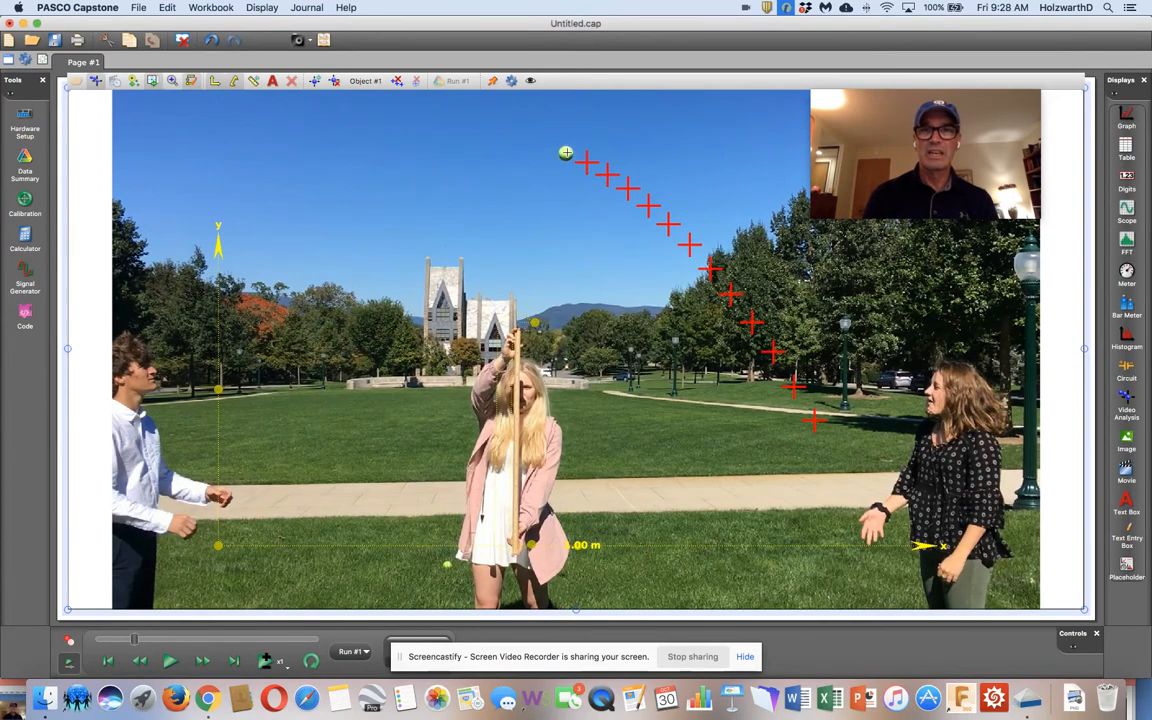
click(565, 153)
click(545, 146)
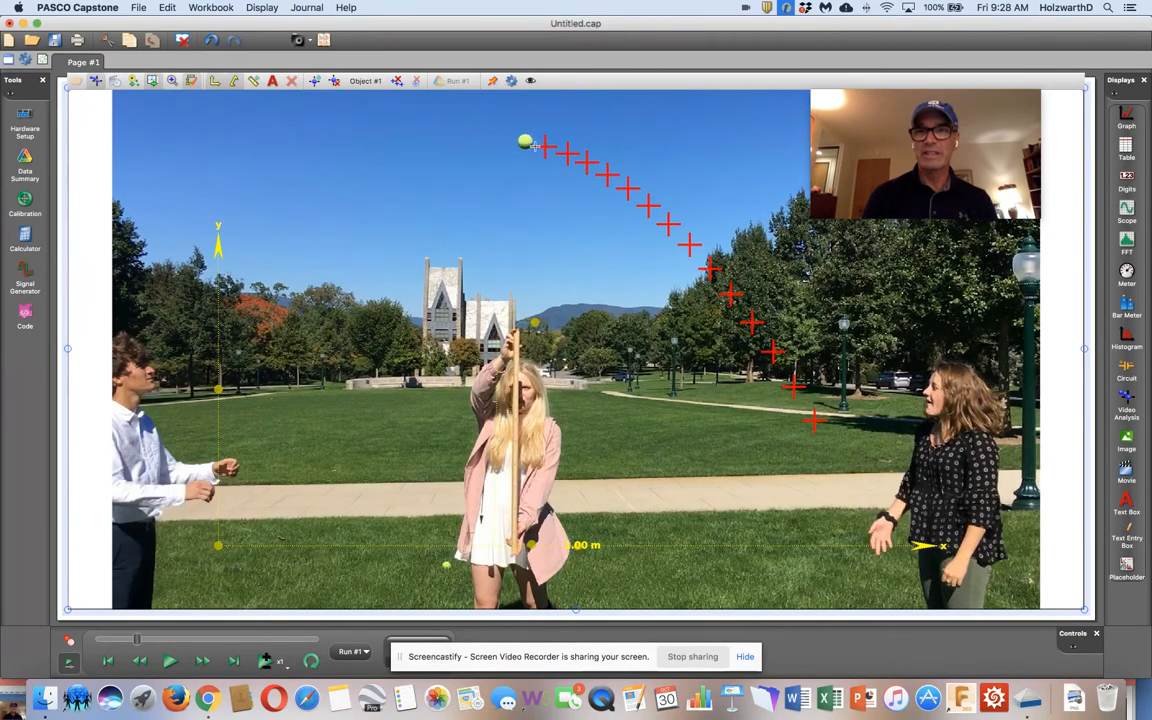
click(525, 141)
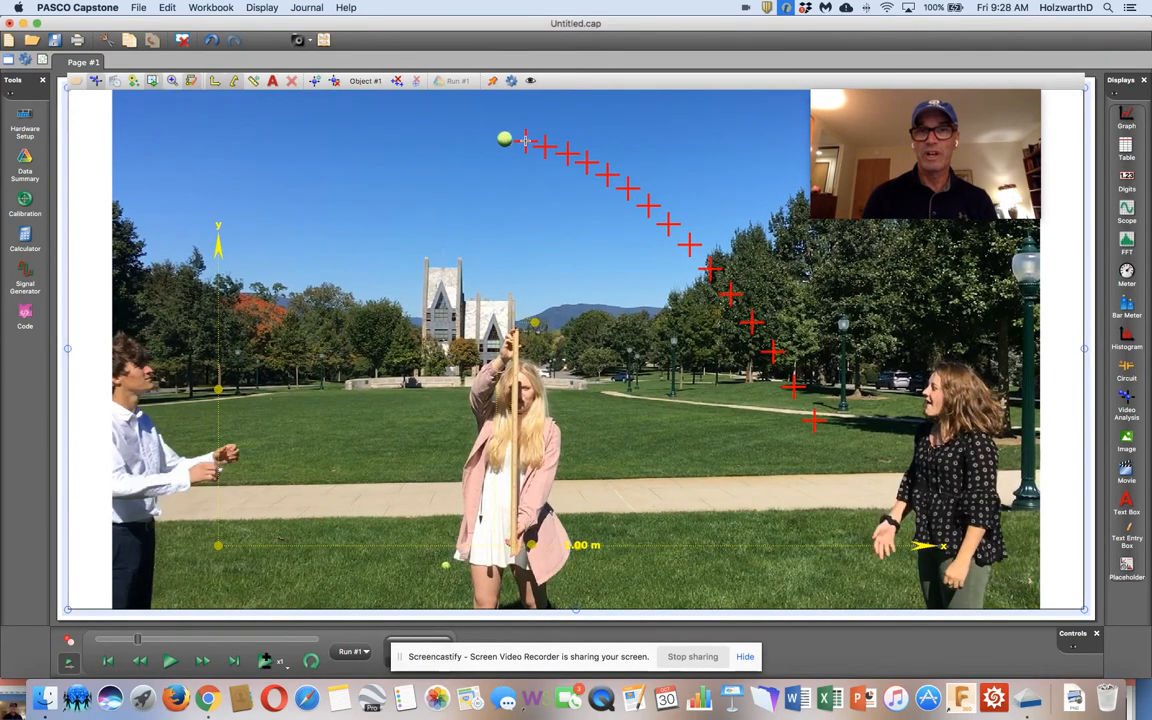
click(504, 138)
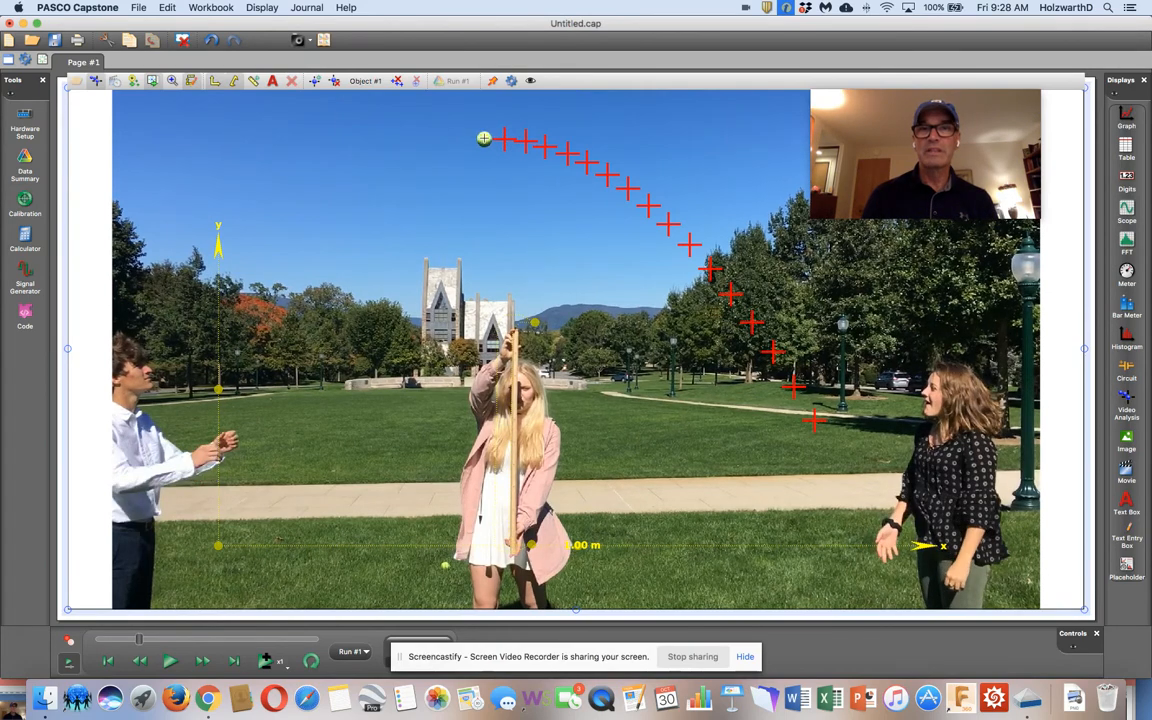
click(484, 139)
click(463, 142)
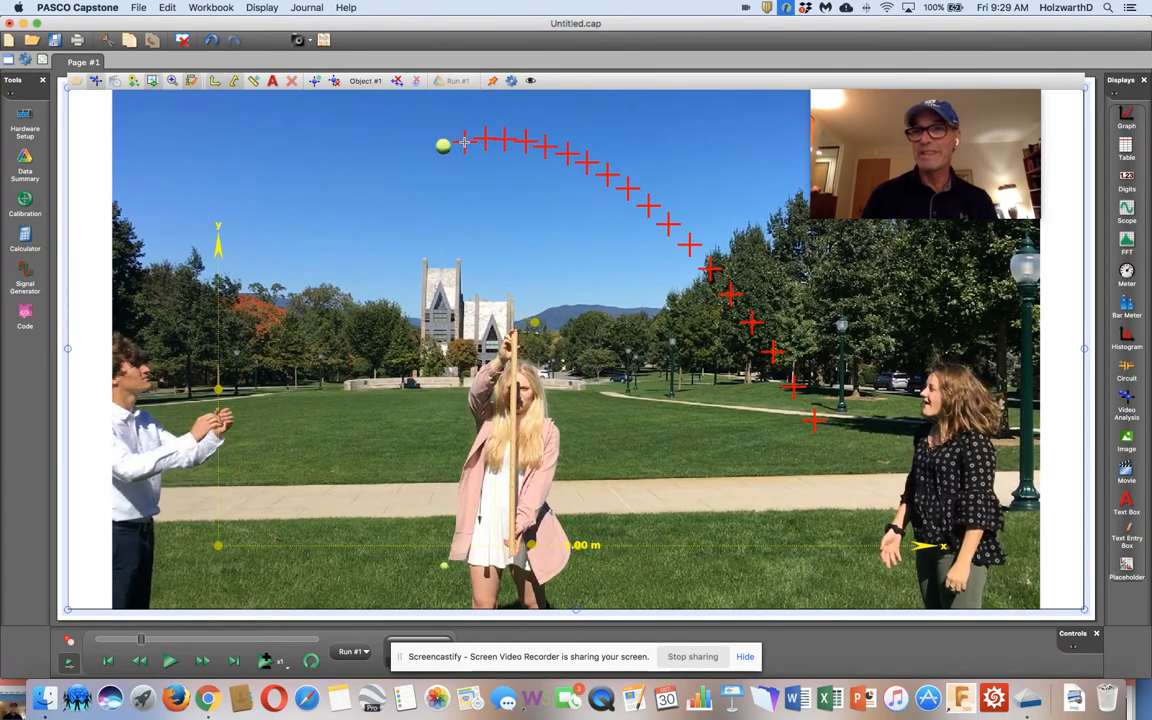
click(442, 146)
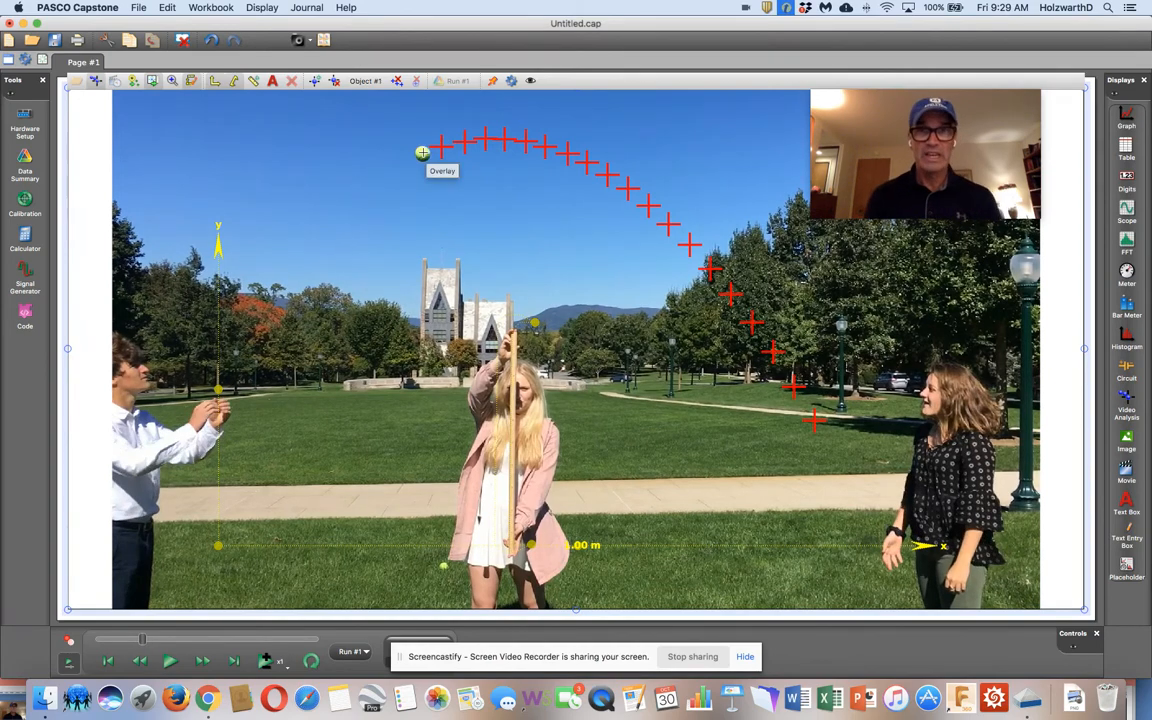
click(422, 153)
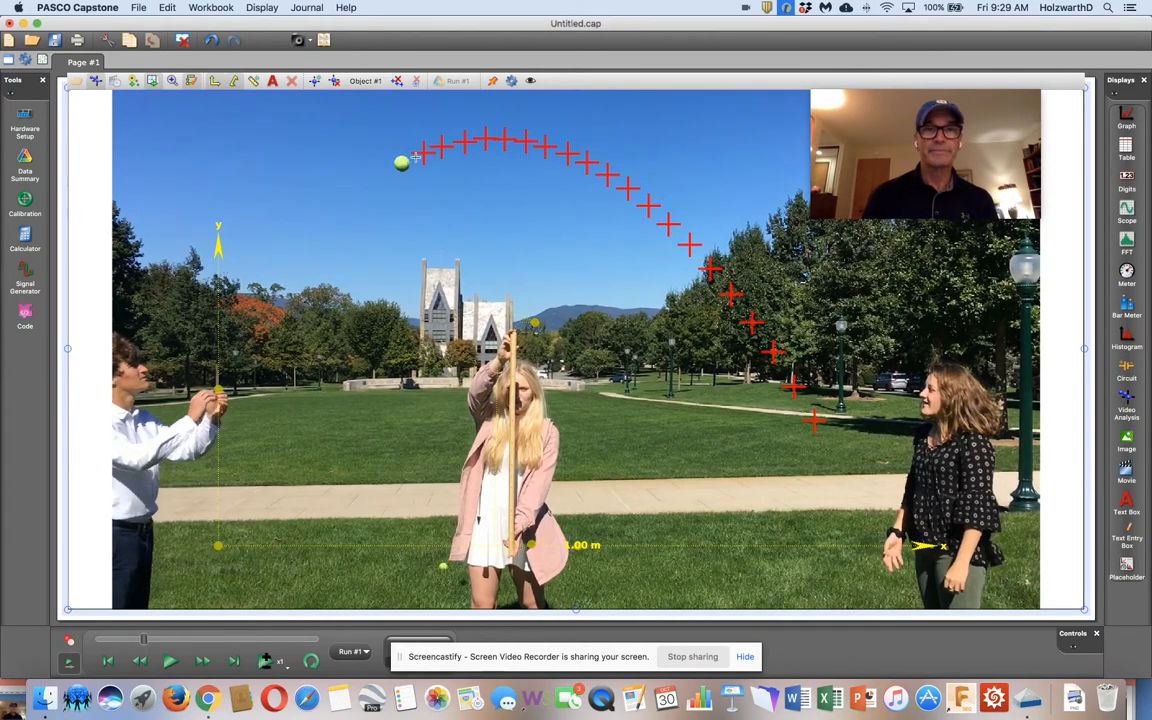
click(402, 162)
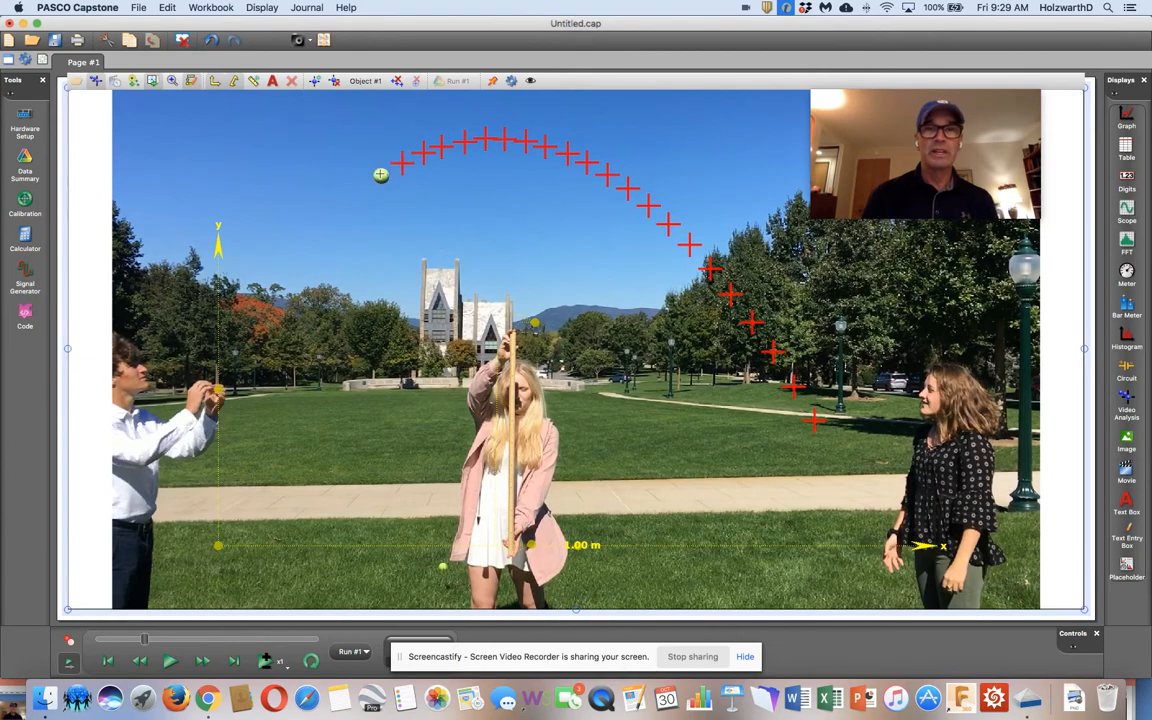
click(381, 176)
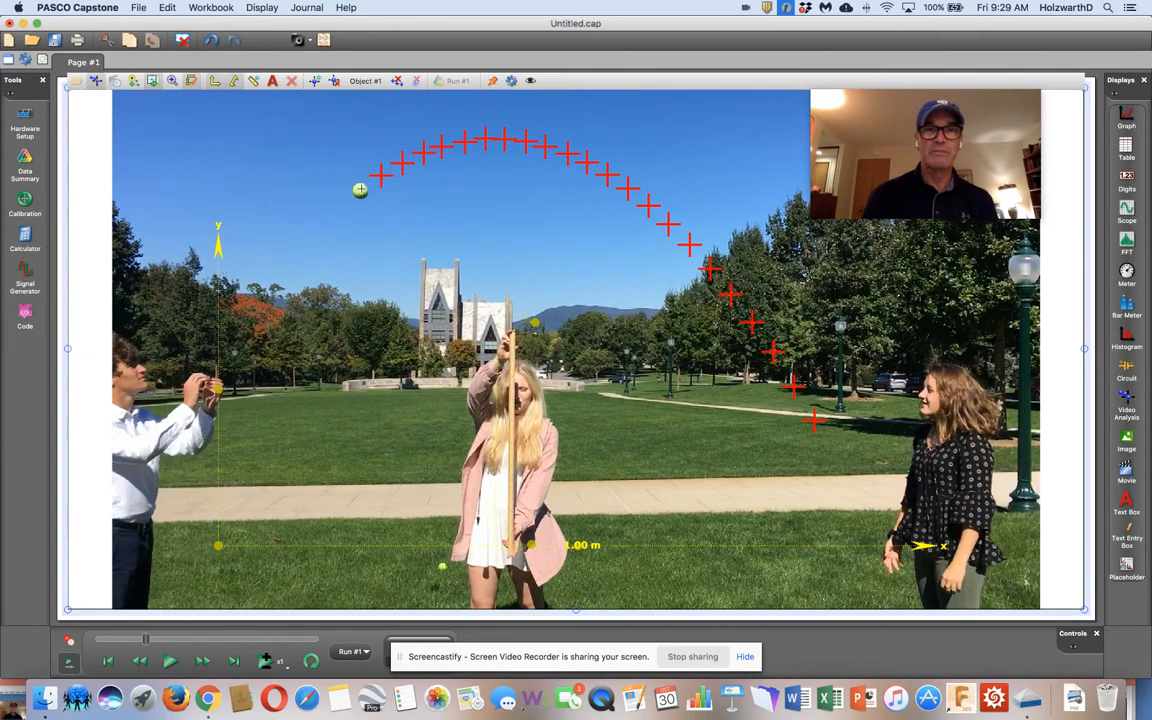
click(361, 188)
click(339, 208)
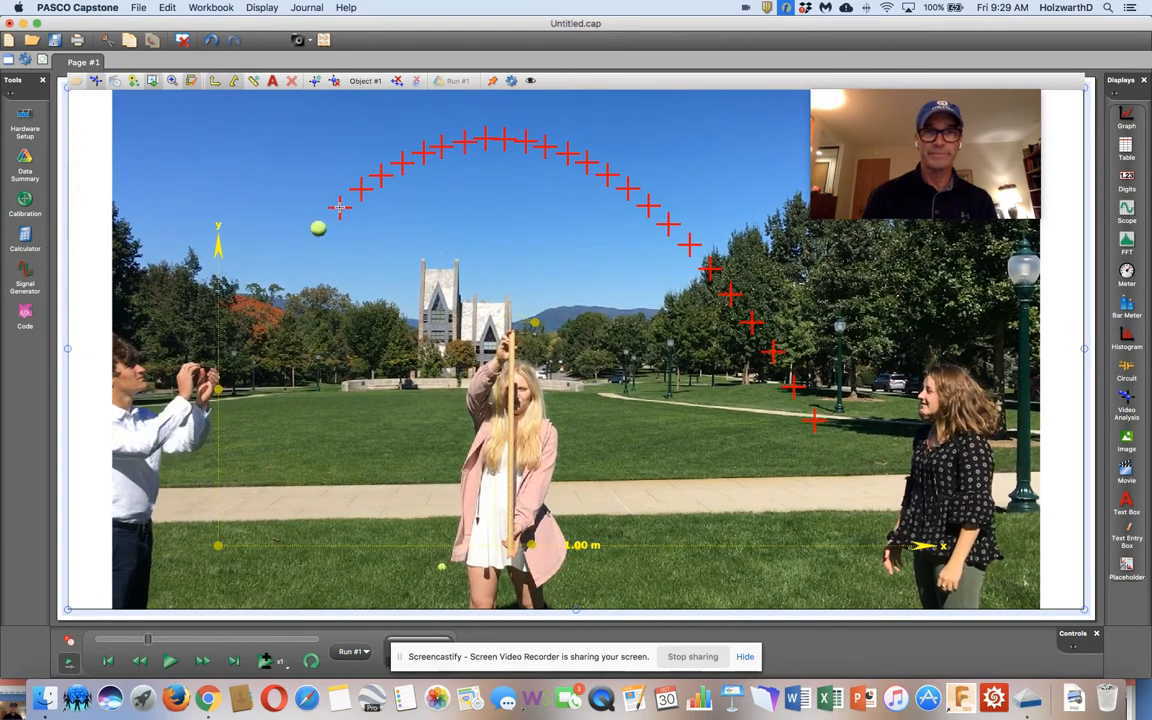
click(318, 228)
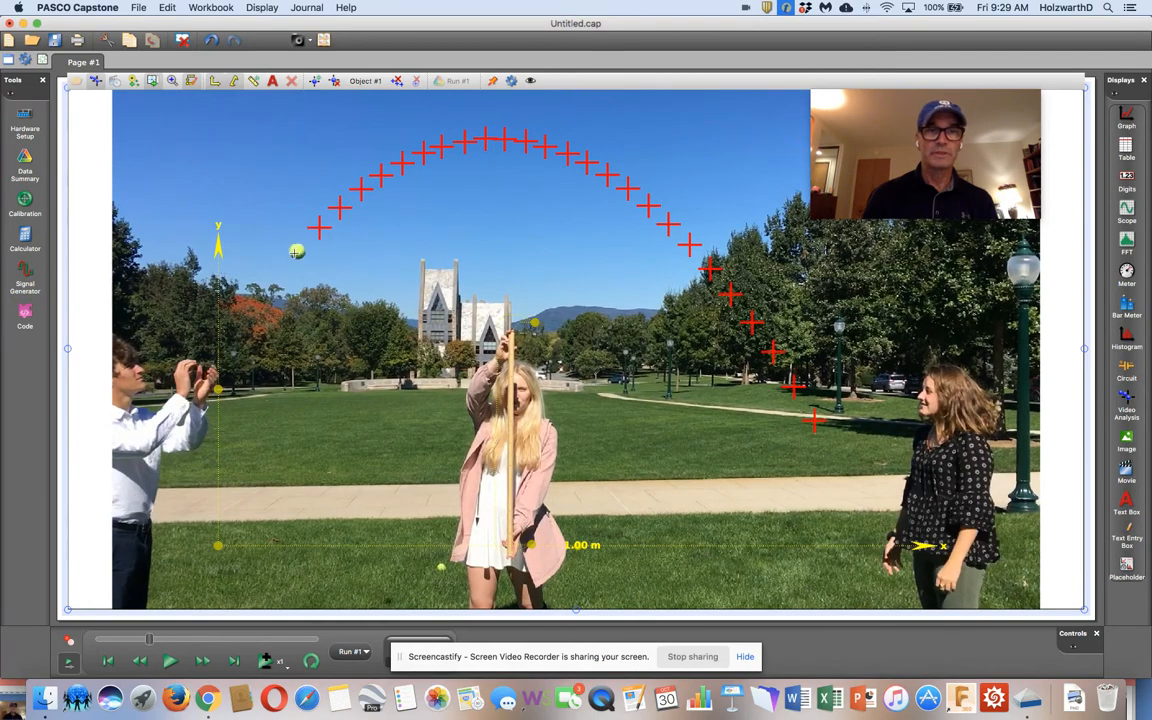
click(297, 251)
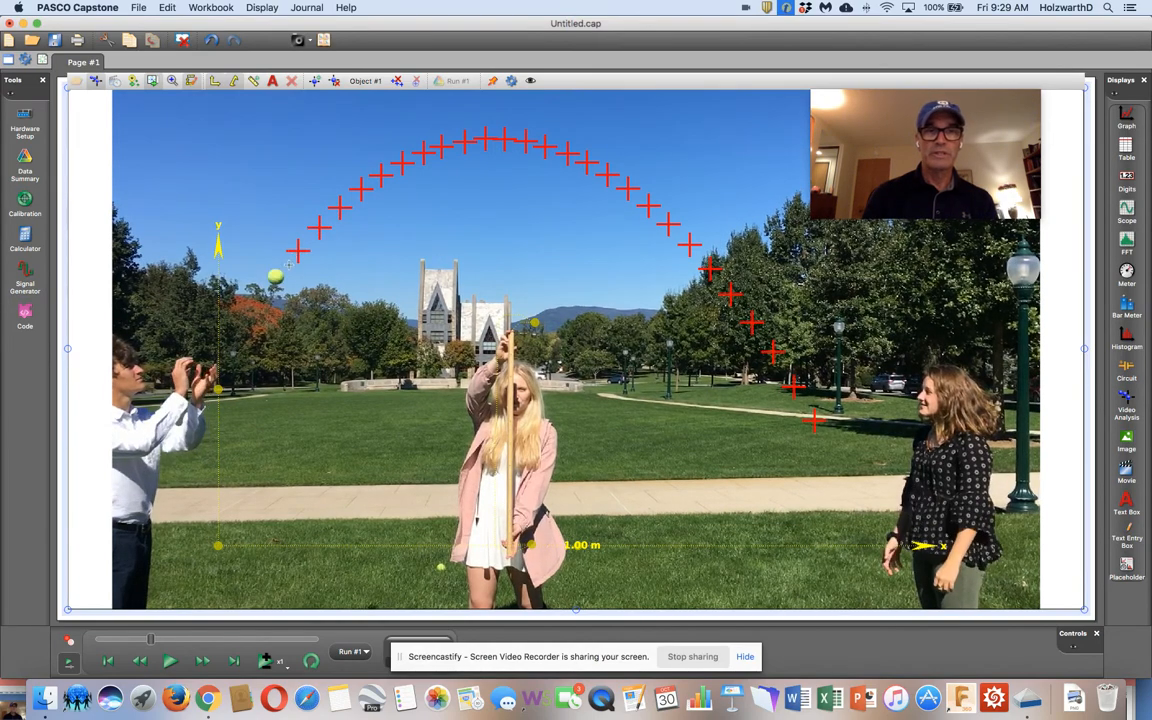
click(275, 276)
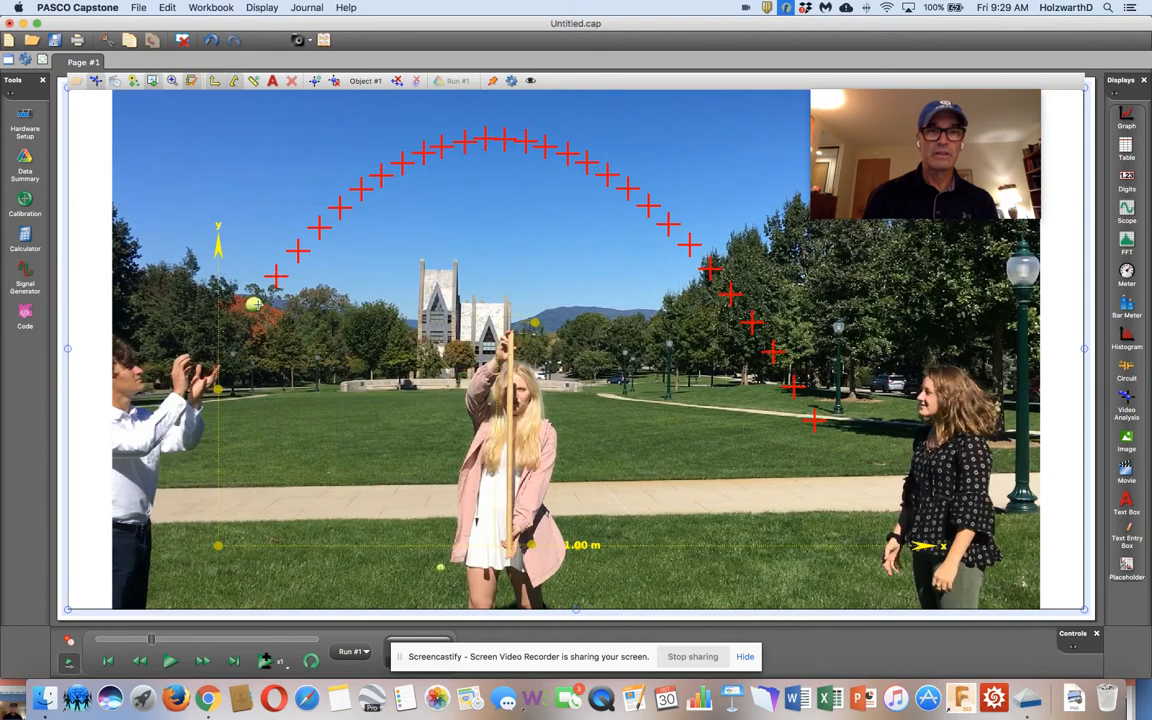
click(253, 305)
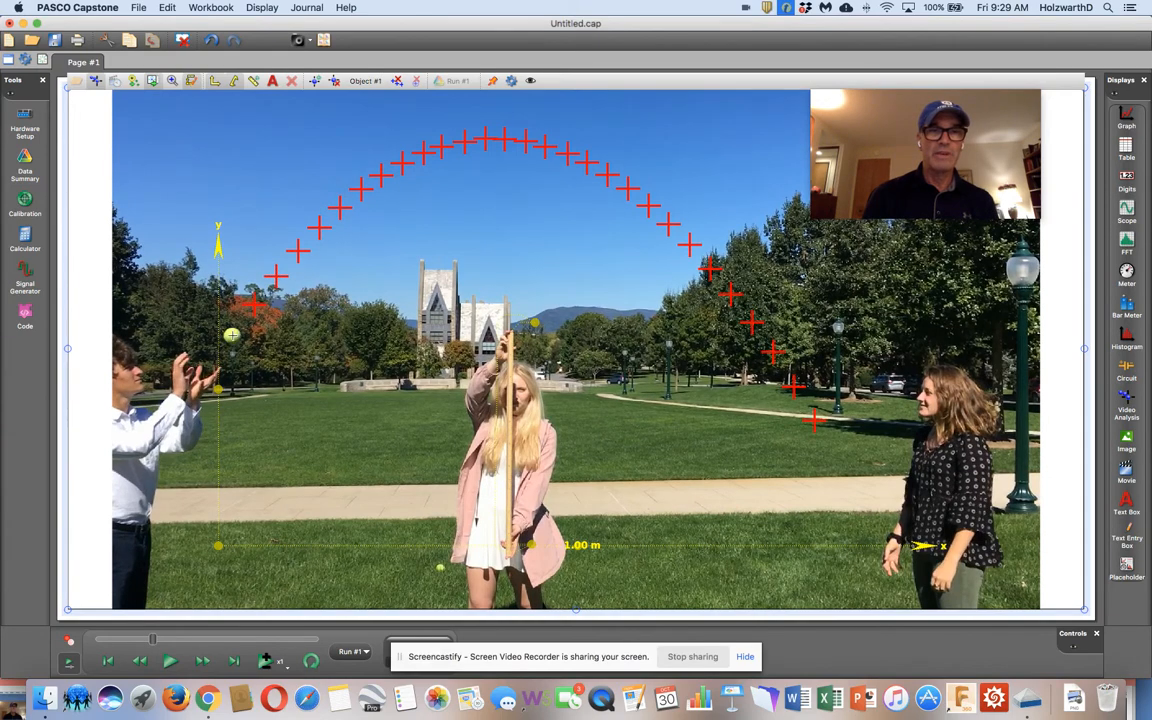
click(231, 335)
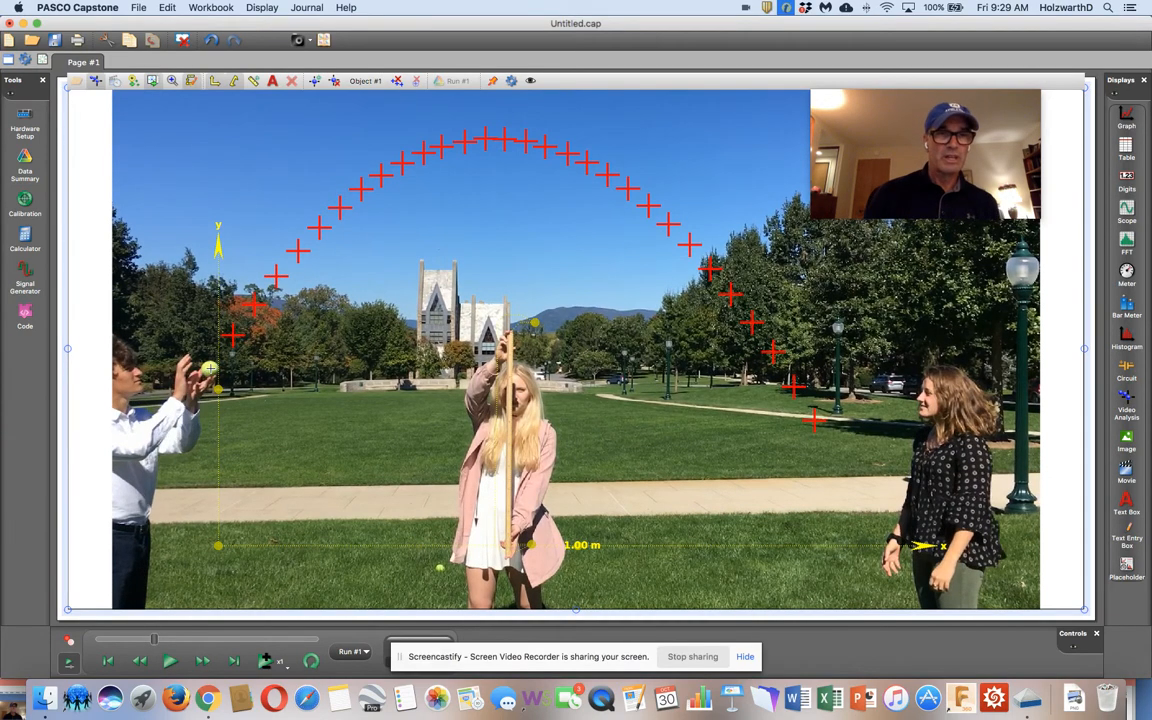
click(209, 368)
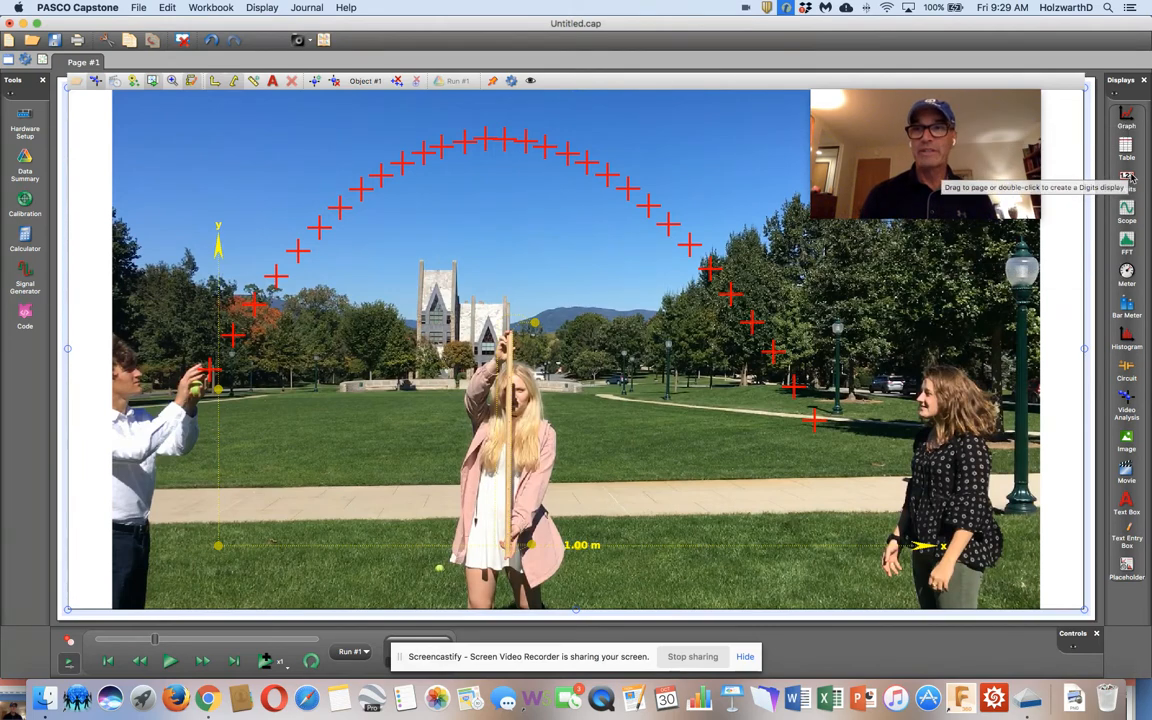
Step: Stack two new Graph displays beside the video and move the floating webcam window to the empty area below the video
double_click(1127, 118)
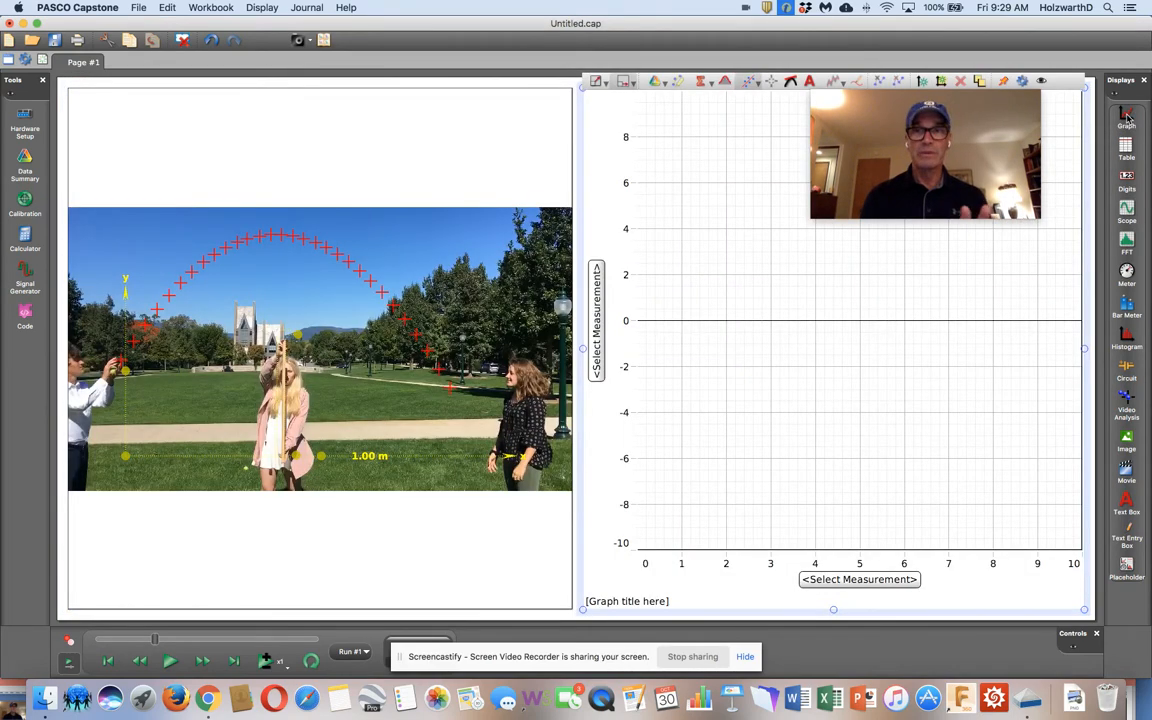
double_click(1129, 118)
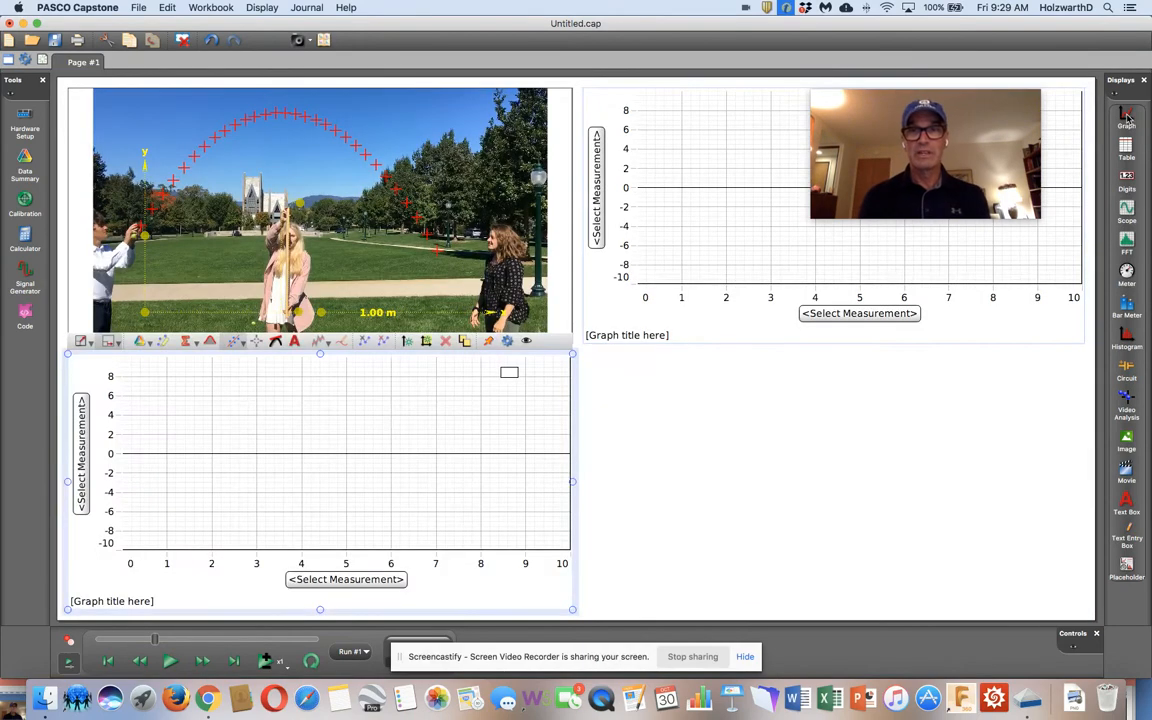
drag(571, 362, 1084, 365)
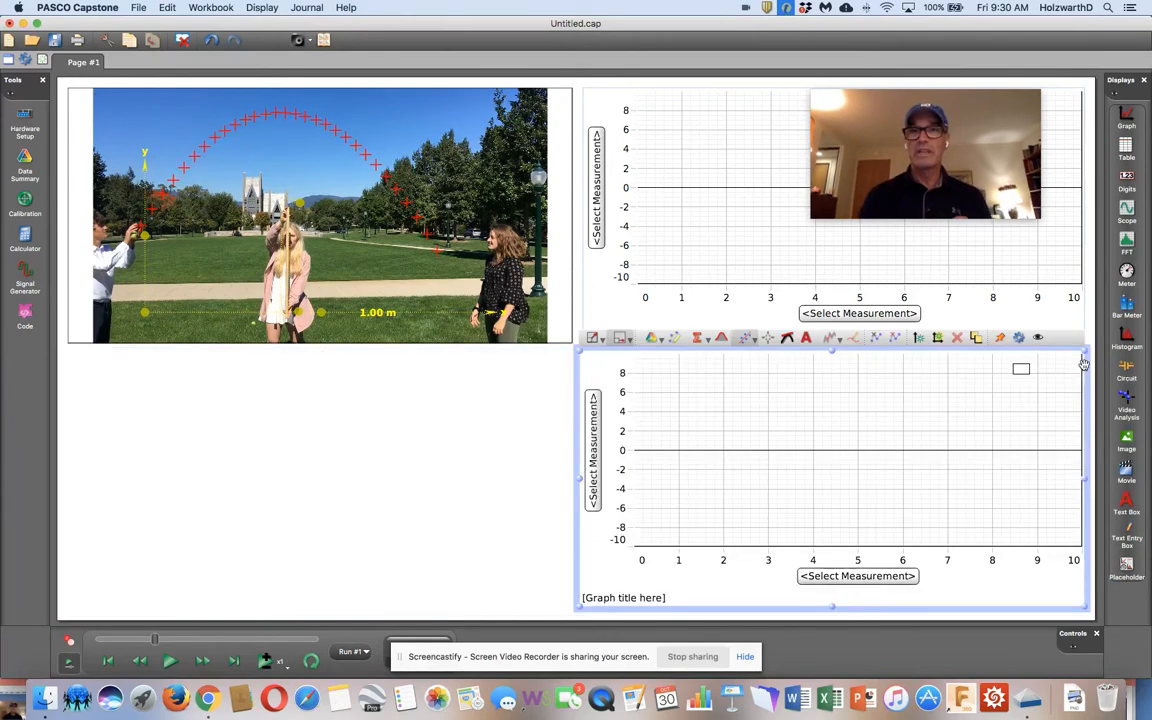
click(1049, 247)
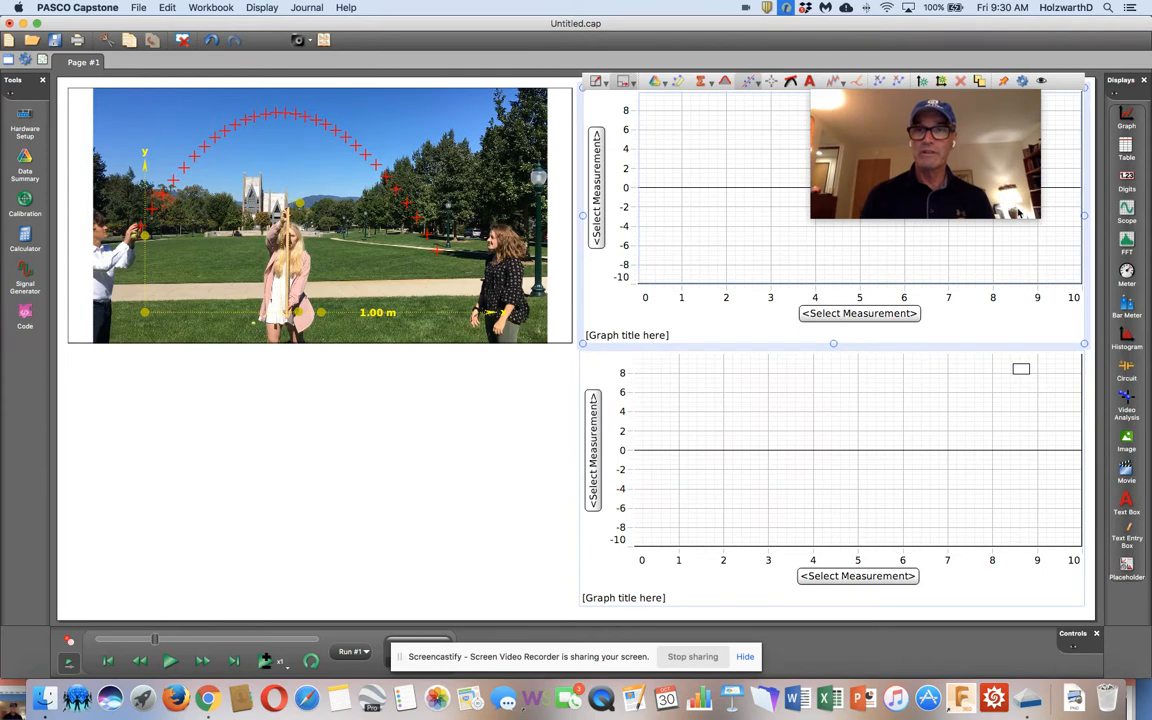
drag(1018, 213, 311, 520)
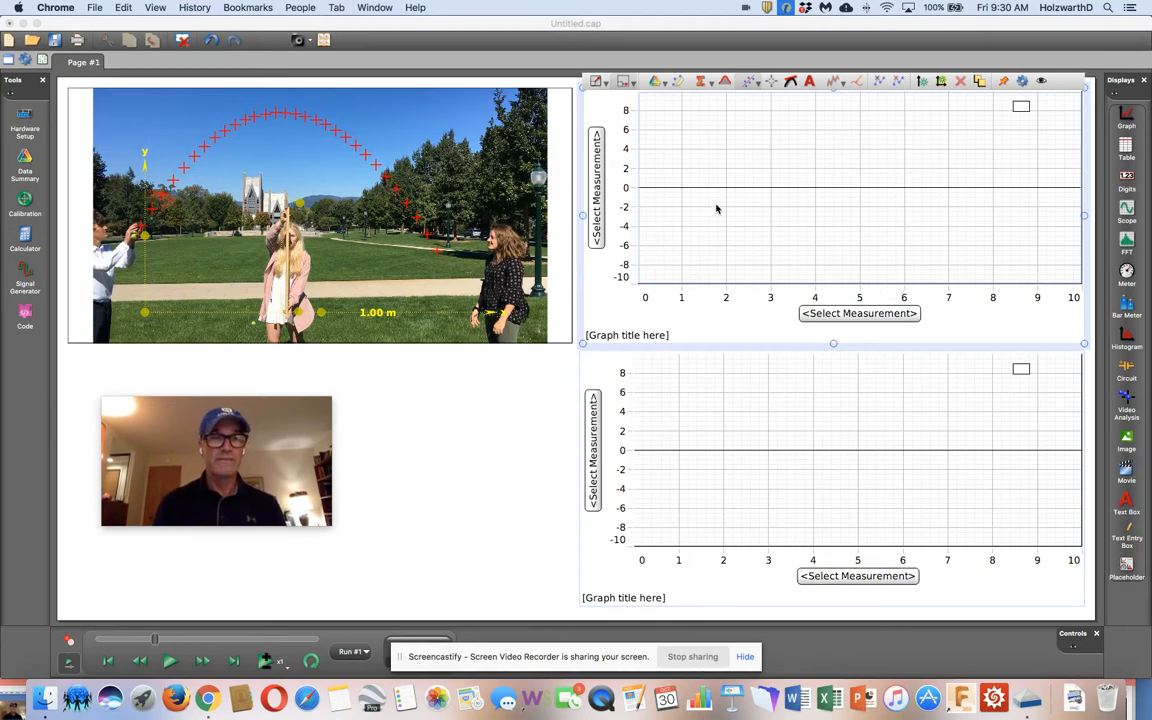
Step: Plot x, Object #1 (m) against time on the upper graph and scale its axes to fit the data
click(596, 186)
mouse_move(621, 298)
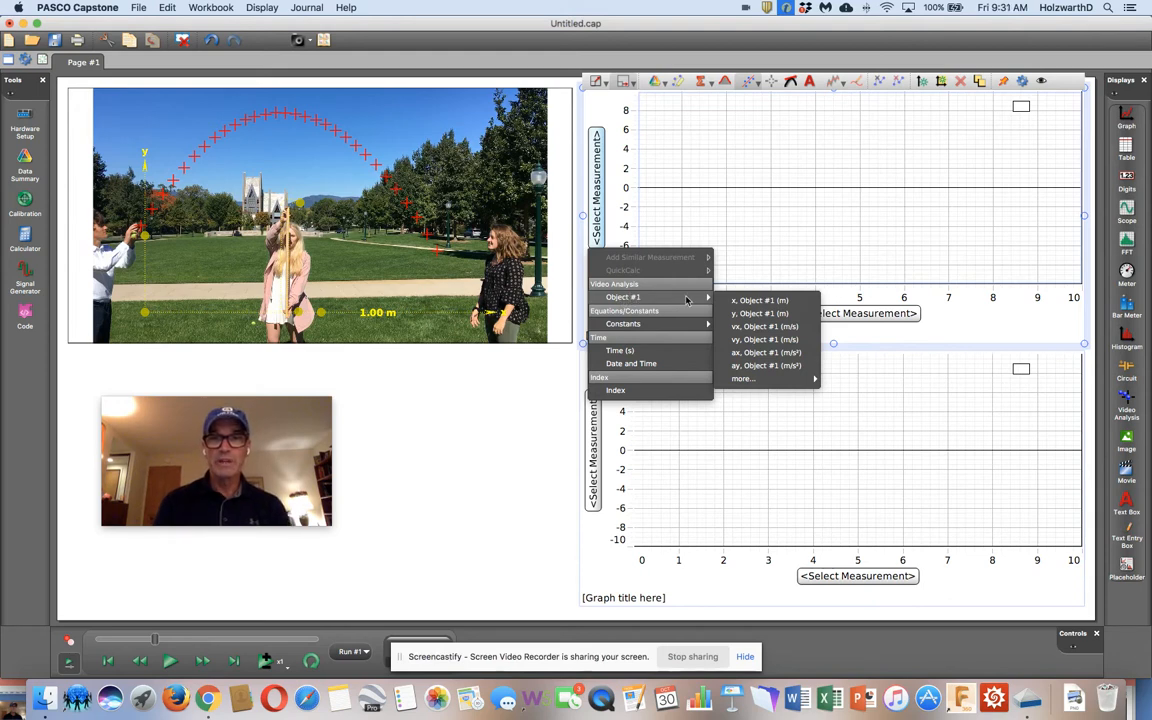
click(740, 300)
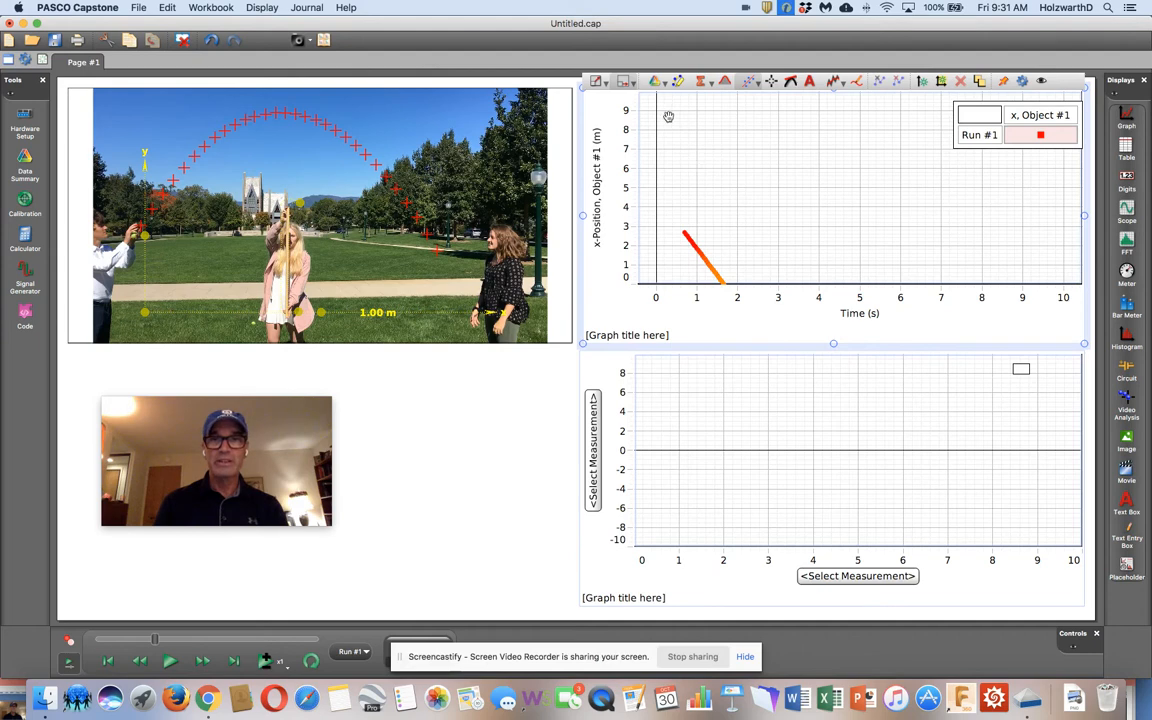
click(596, 83)
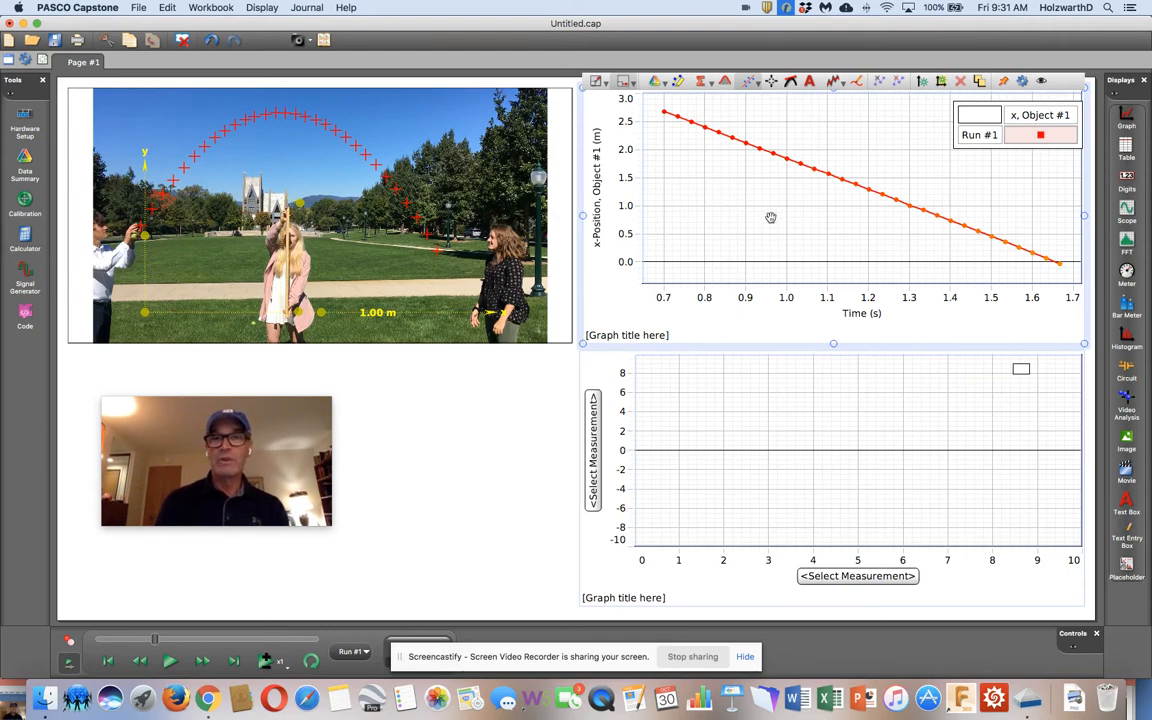
Step: Apply the Linear: mt + b curve fit to the x-position data on the upper graph
click(757, 84)
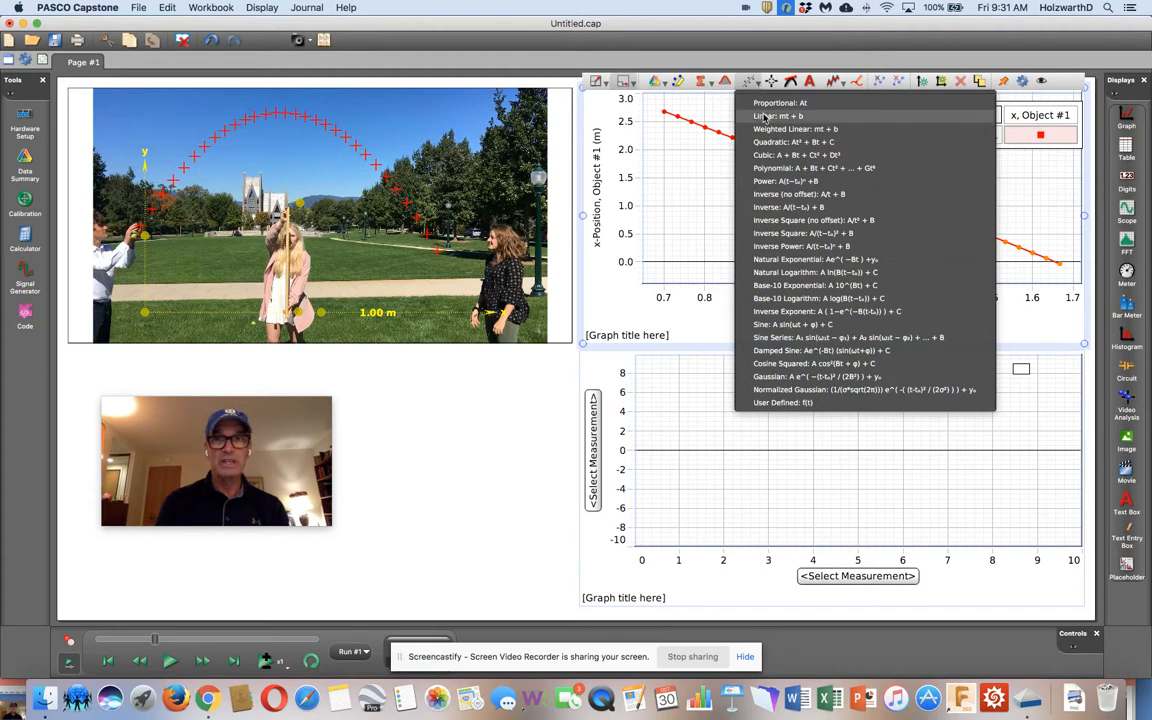
click(765, 117)
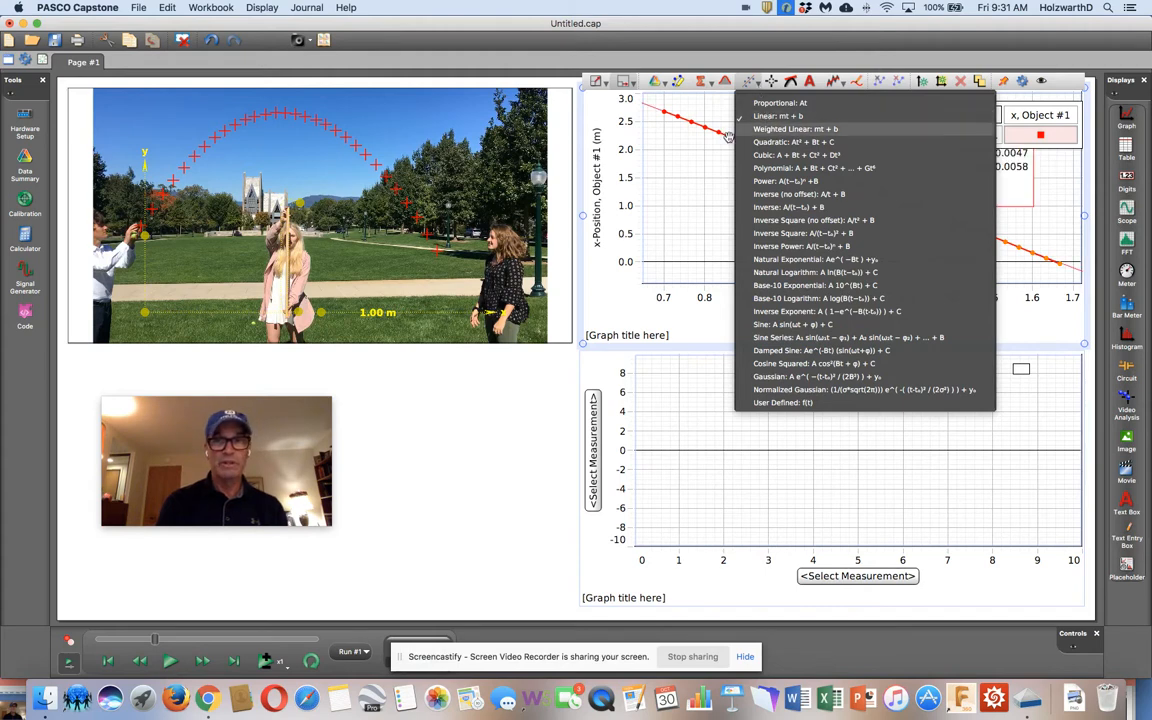
click(700, 166)
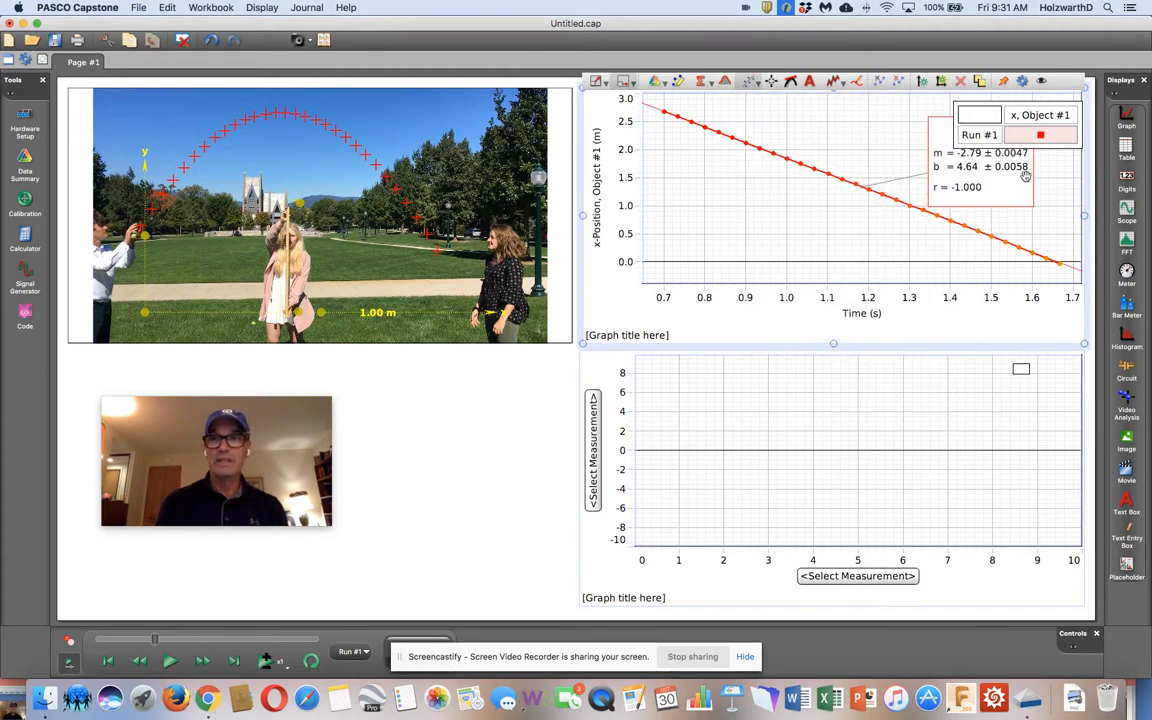
Step: Move the linear fit's results box to the empty area beneath the line on the upper graph
drag(923, 160, 749, 236)
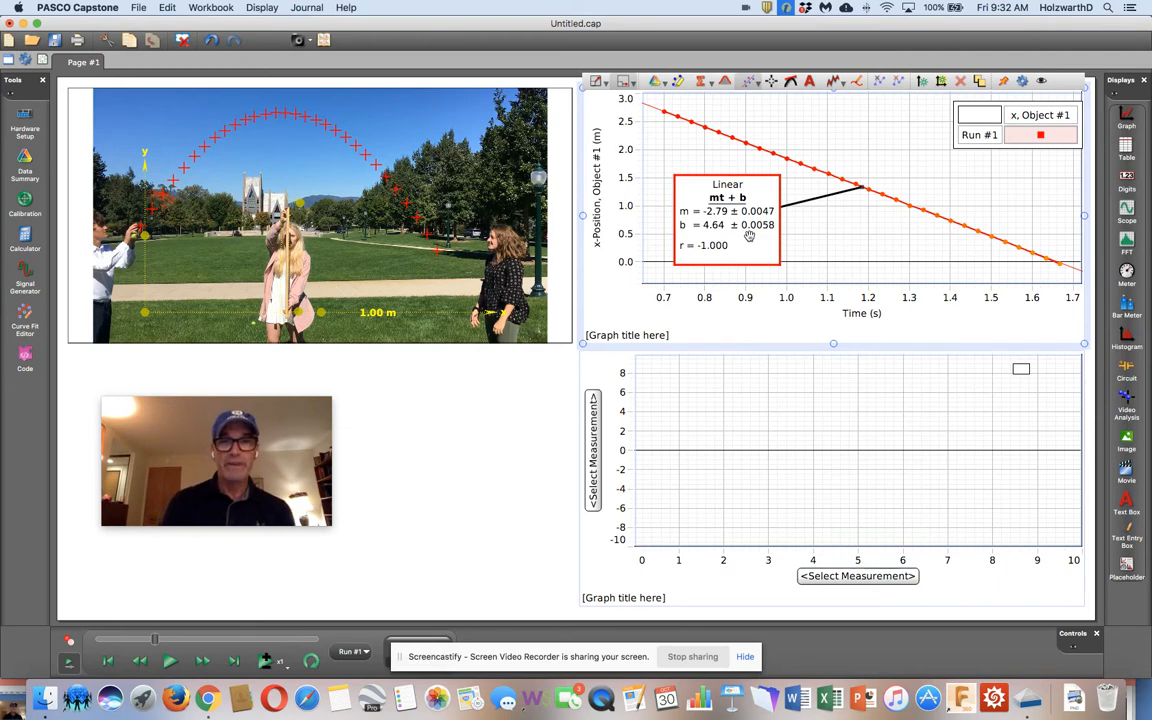
click(797, 260)
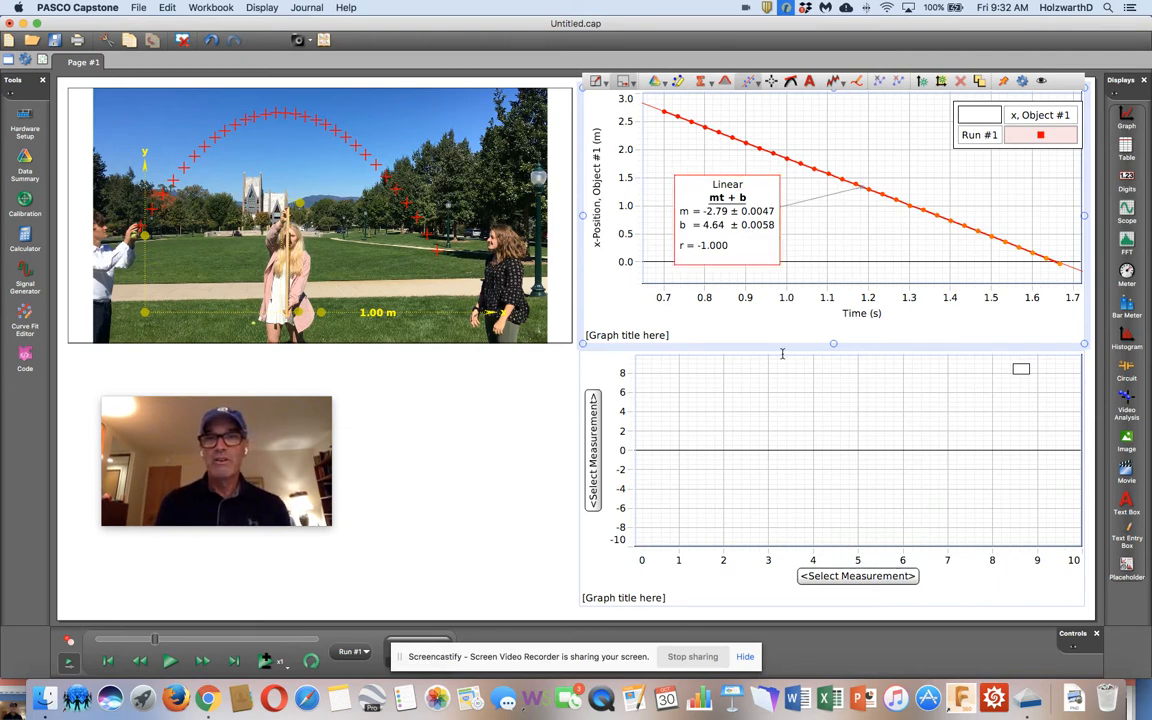
Step: Plot y, Object #1 (m) against time on the lower graph and scale its axes to show all data
click(772, 425)
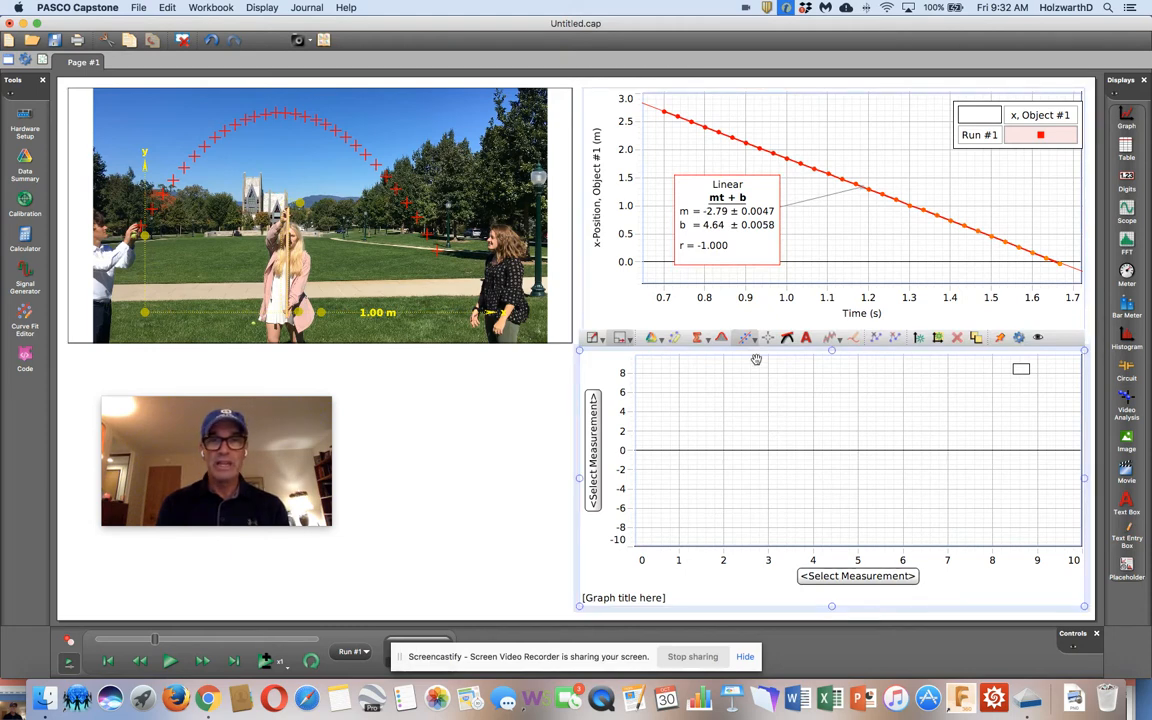
click(594, 437)
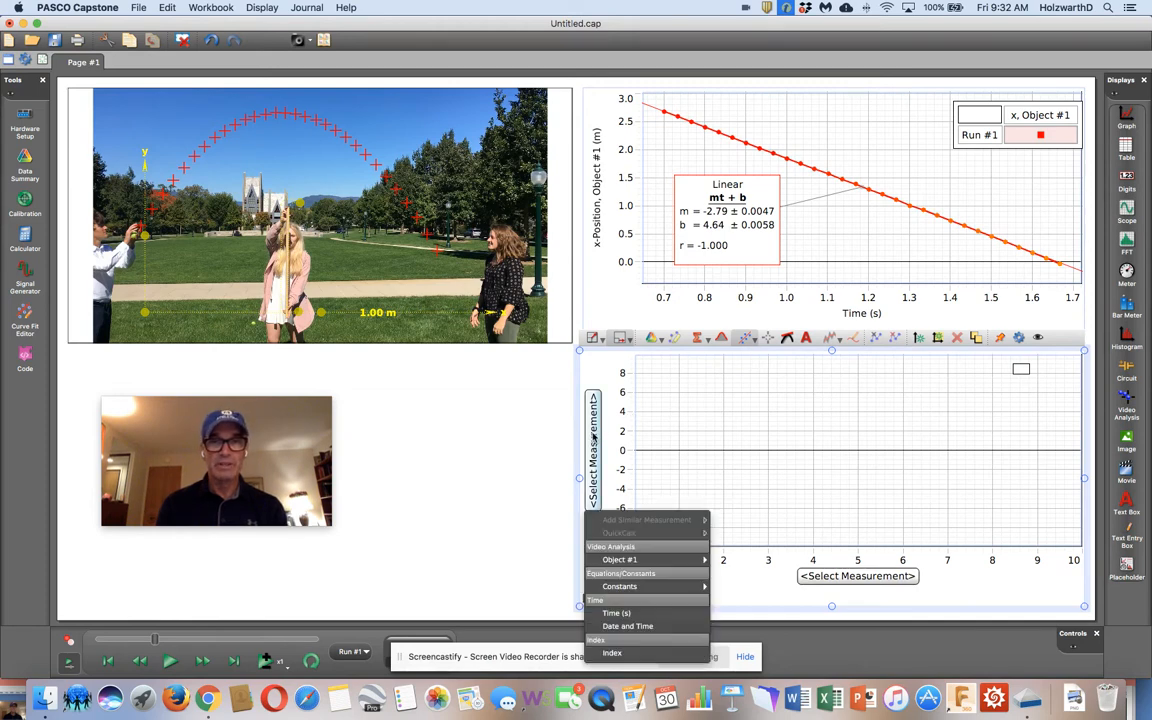
mouse_move(631, 563)
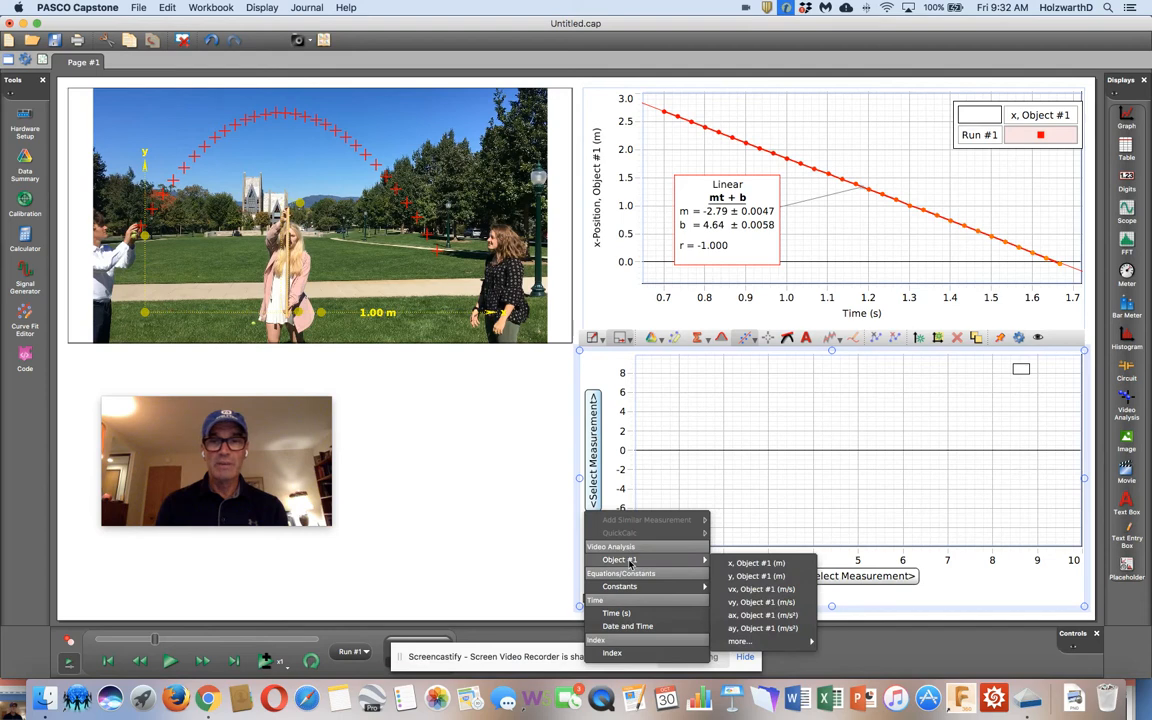
click(757, 576)
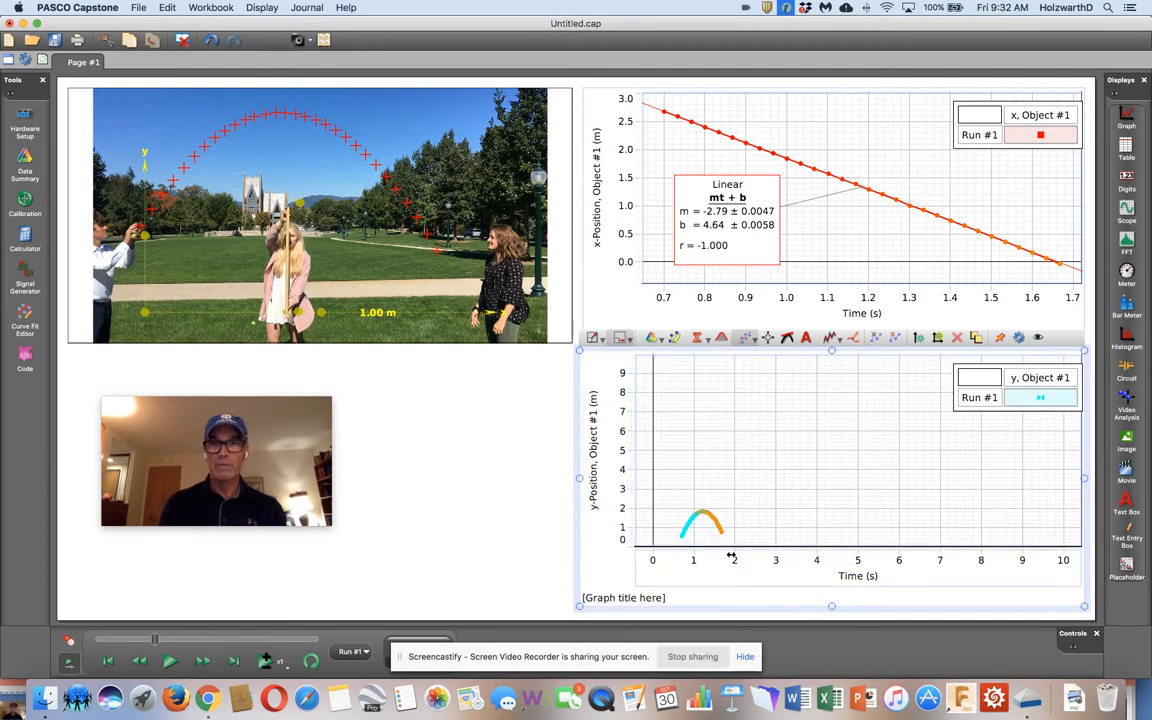
click(598, 334)
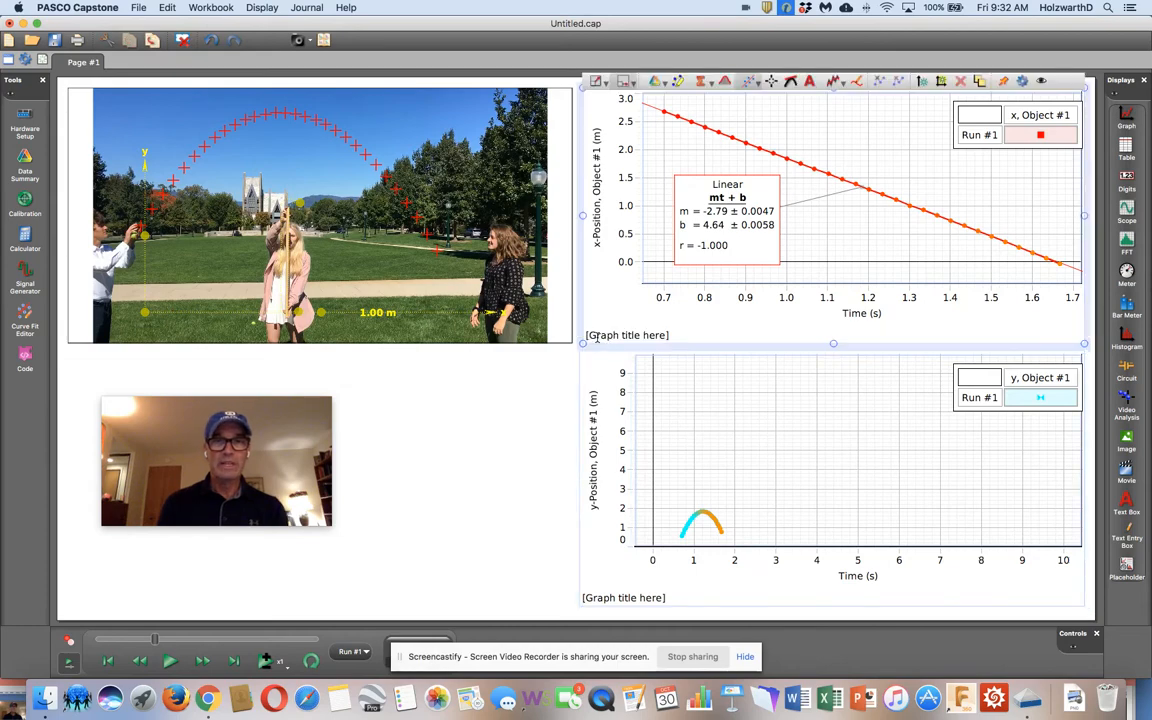
click(600, 374)
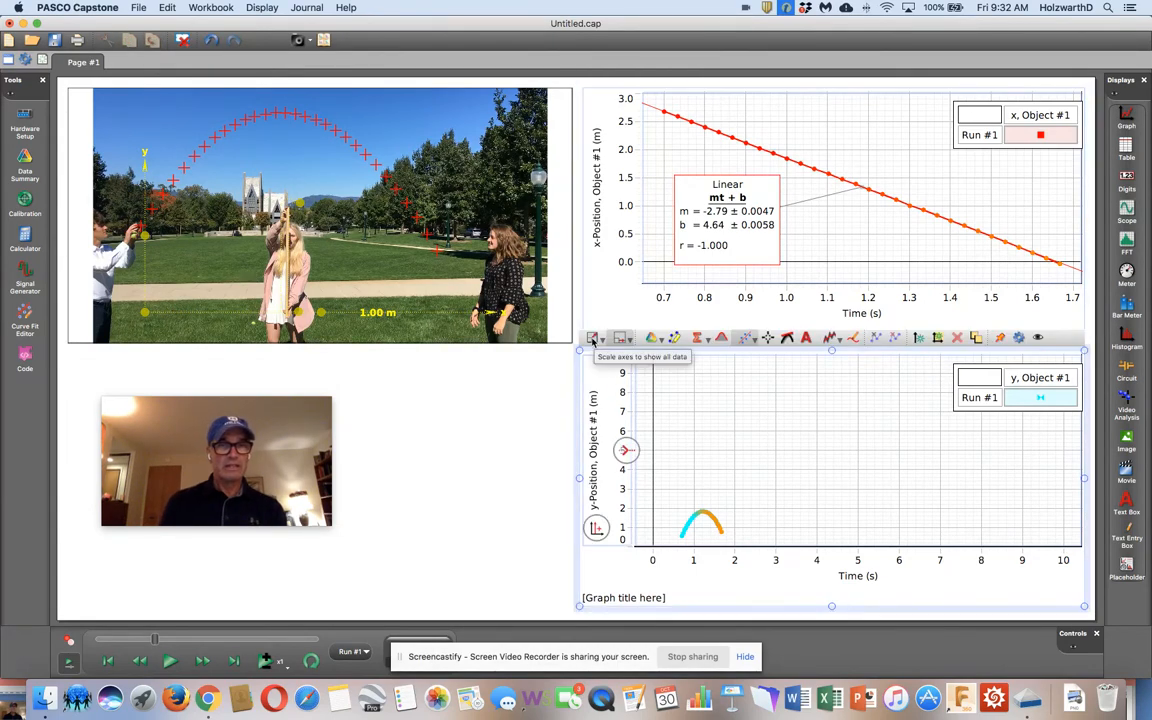
click(593, 341)
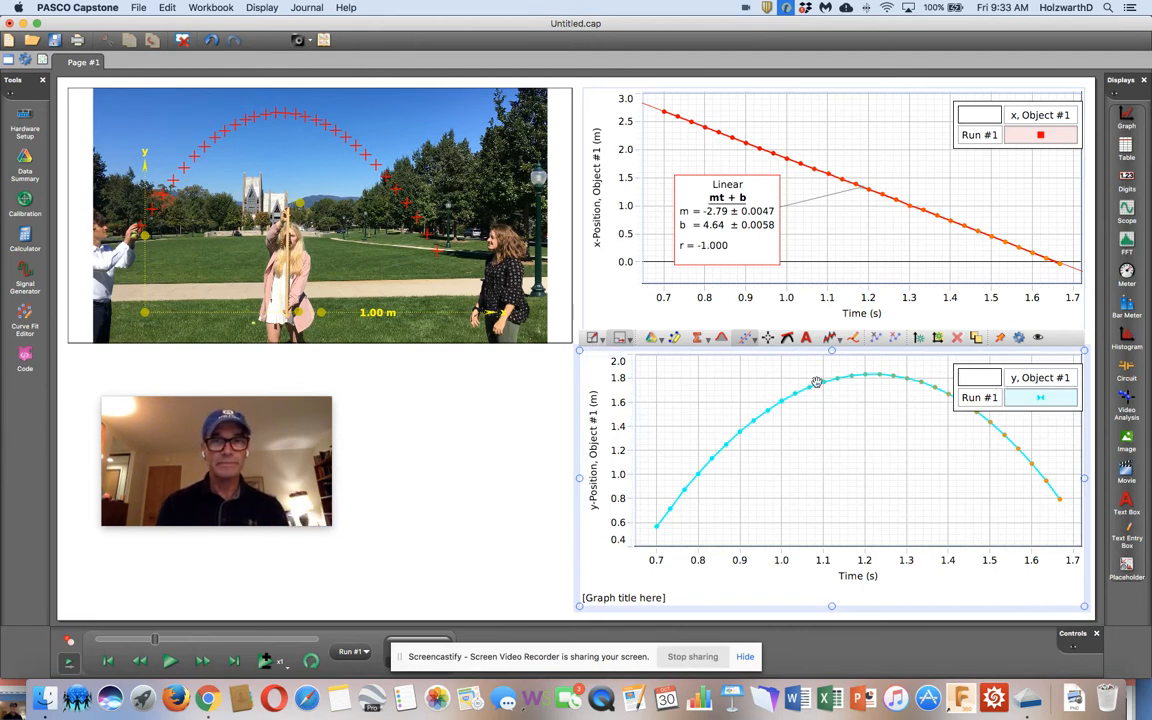
Step: Apply the Quadratic: At² + Bt + C curve fit to the y-position data and place its results box beneath the curve's peak
click(597, 285)
click(555, 281)
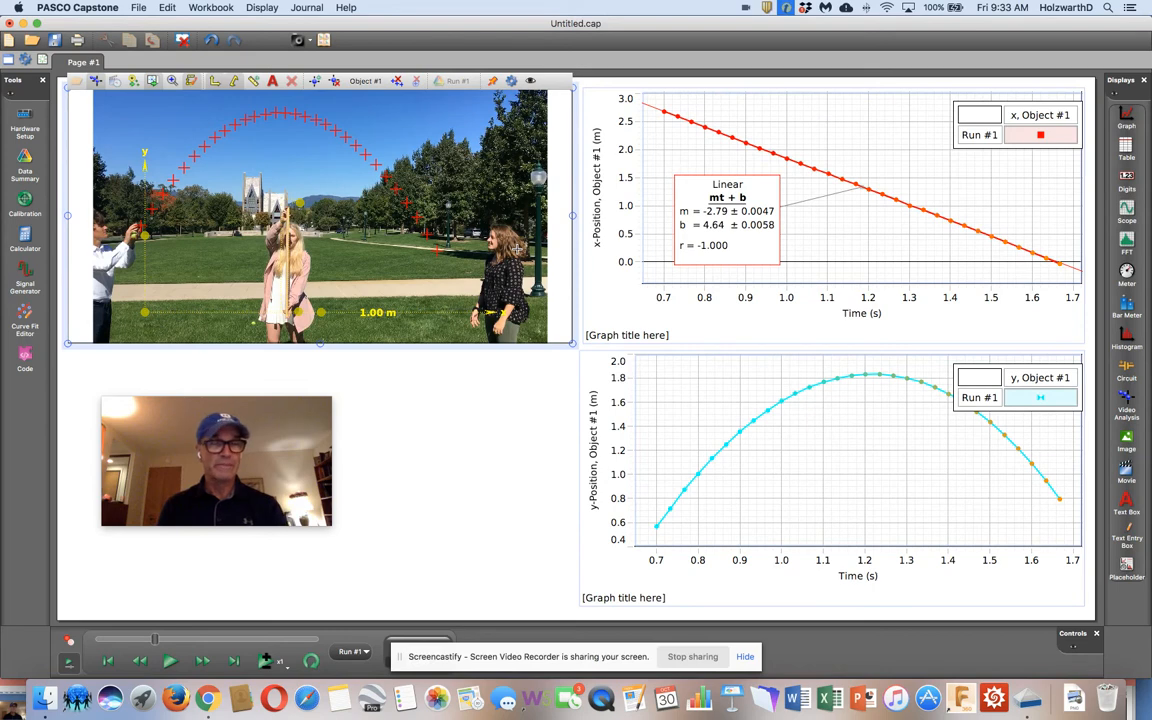
click(705, 420)
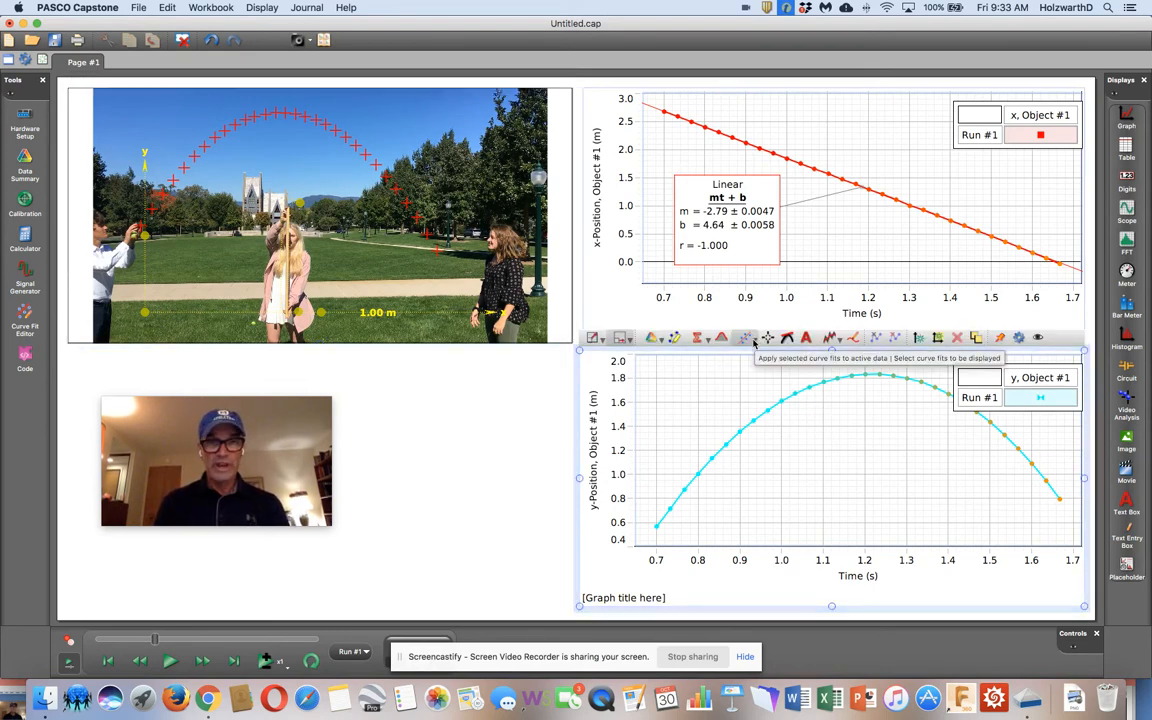
click(754, 343)
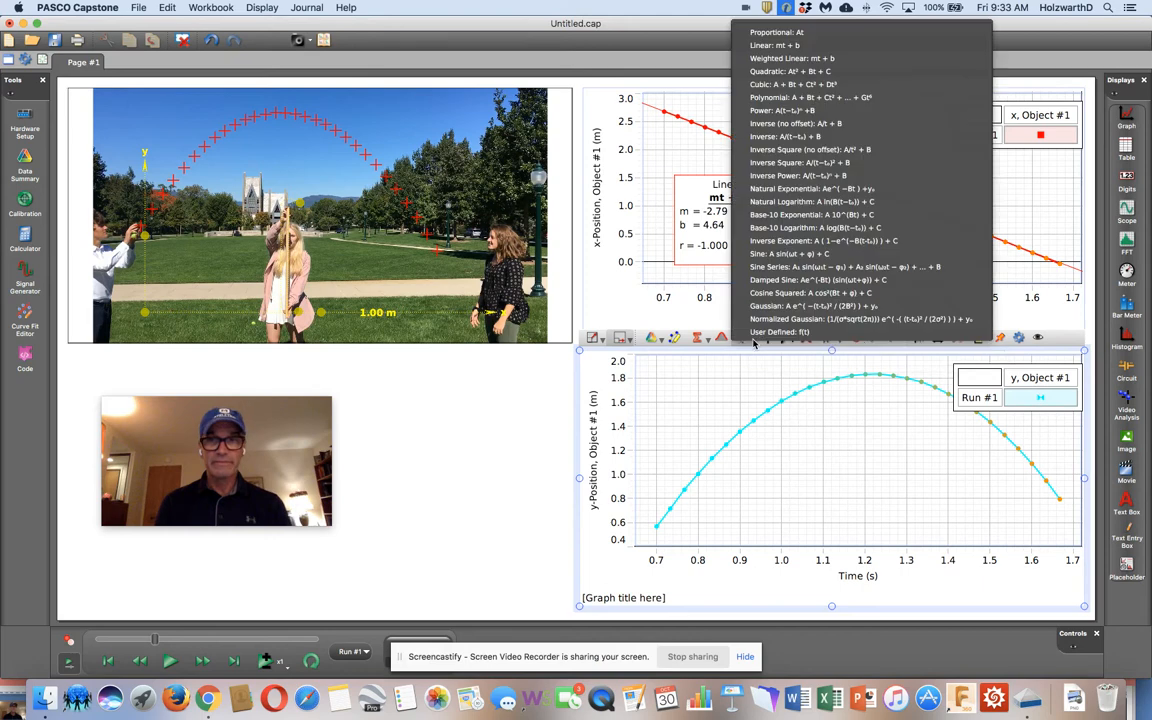
click(779, 72)
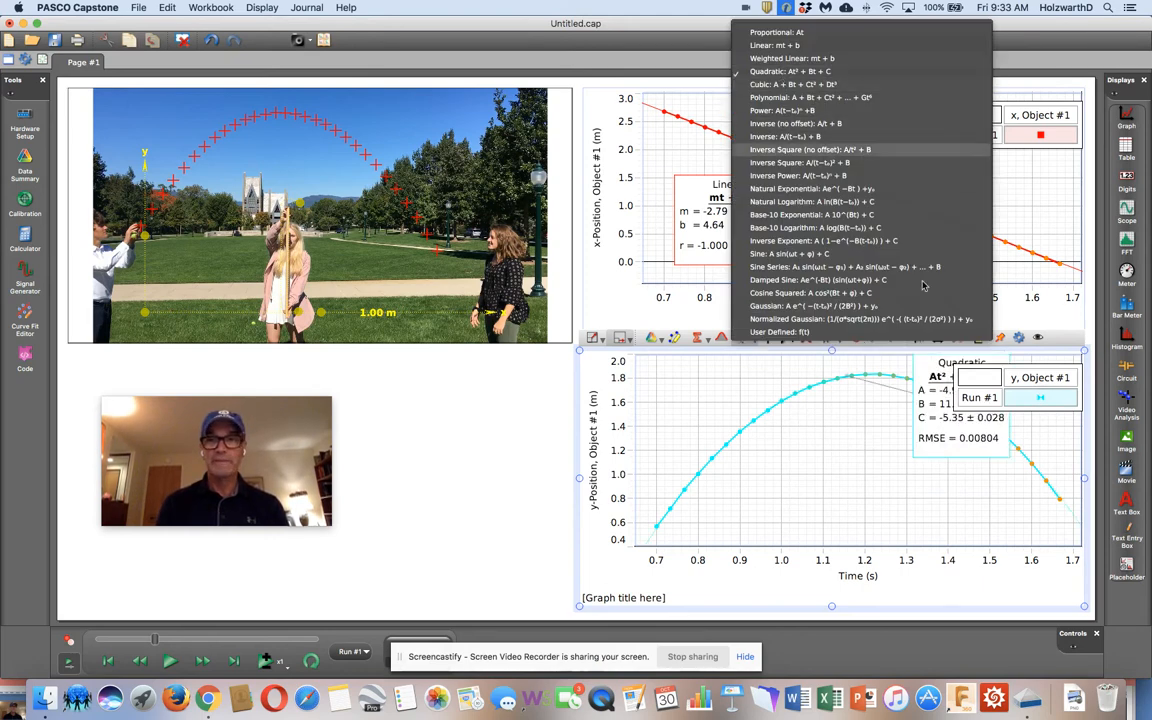
drag(928, 463, 806, 497)
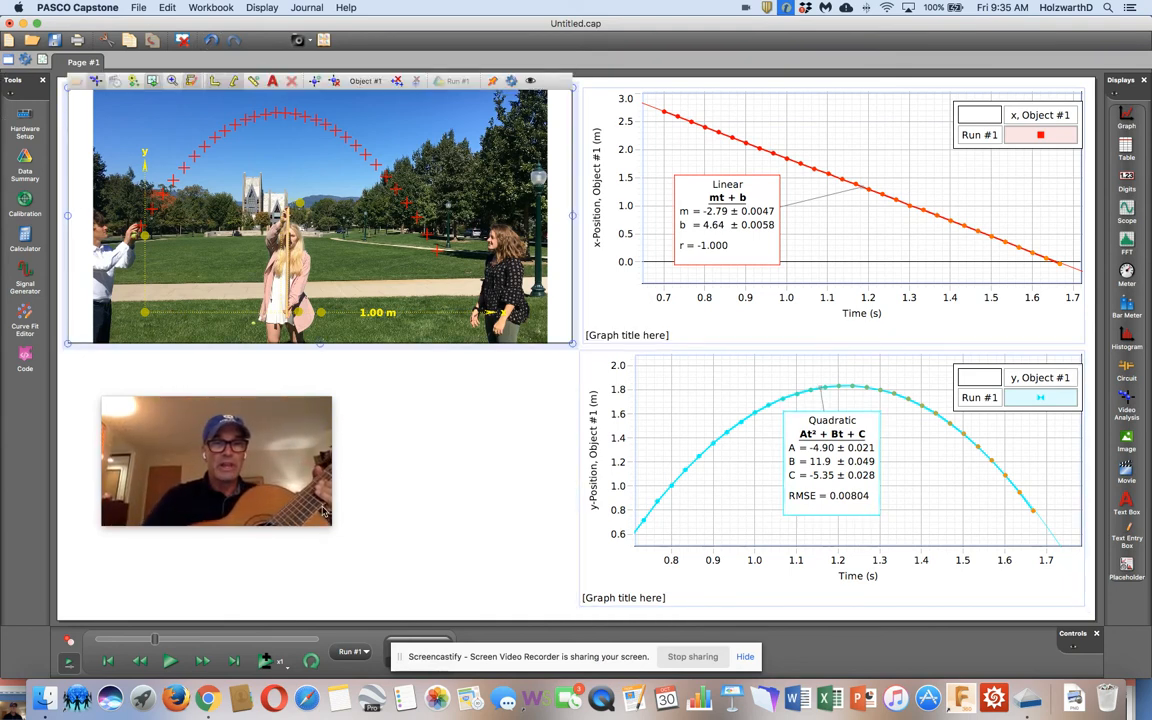
Step: Enlarge the floating webcam window within the empty area below the video
drag(327, 521, 574, 592)
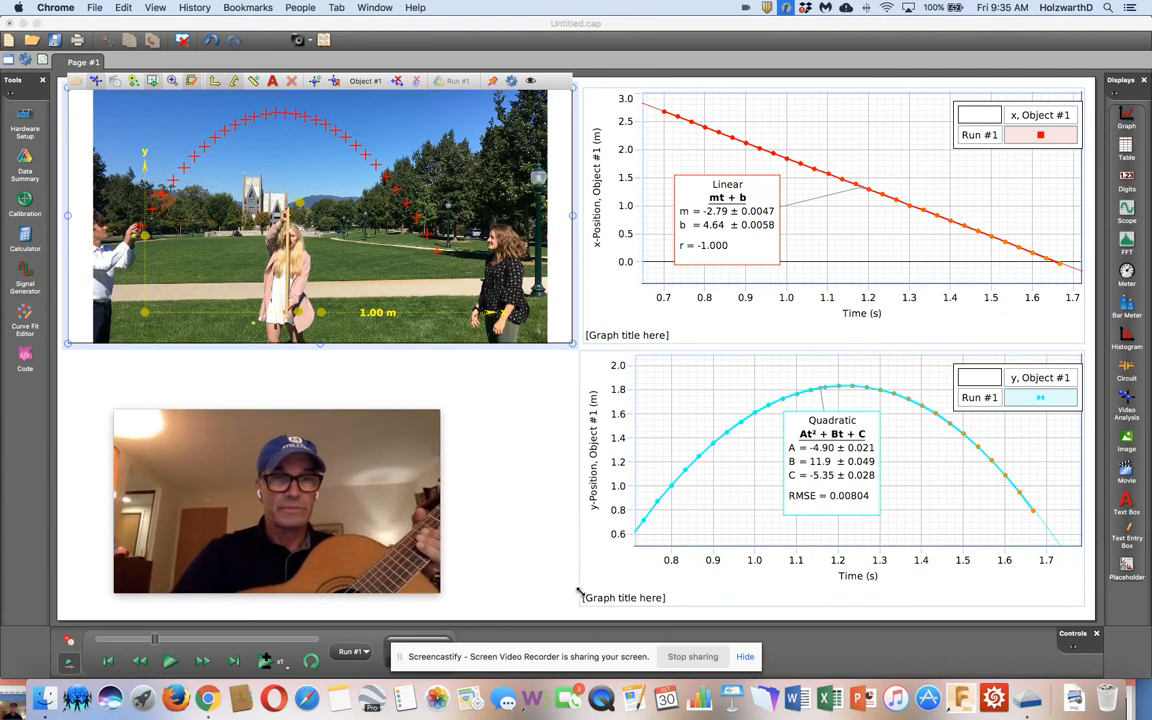